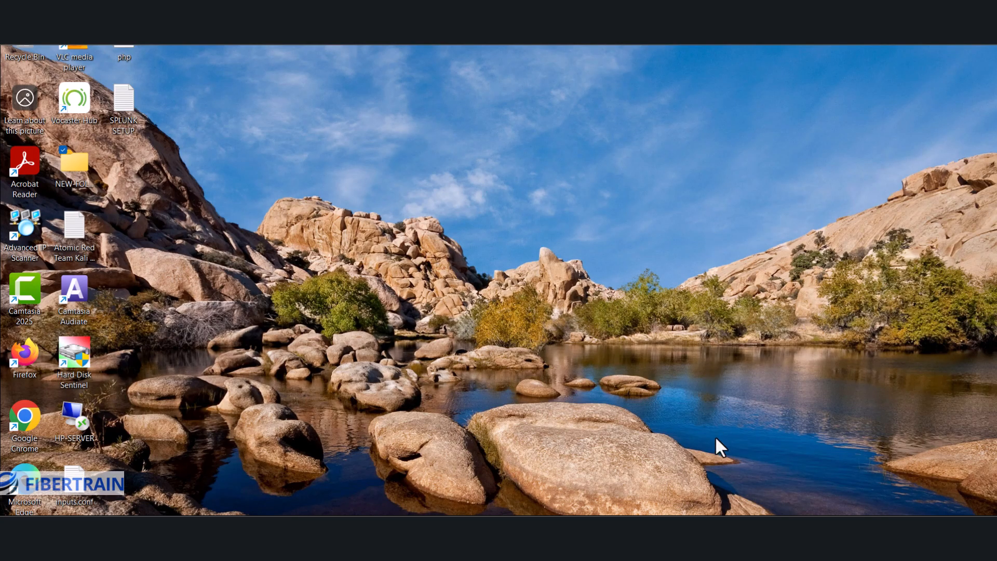
Open the INSIDER THREAT whiteboard showing server 192.168.10.10 and client 192.168.10.20.
left_click(674, 512)
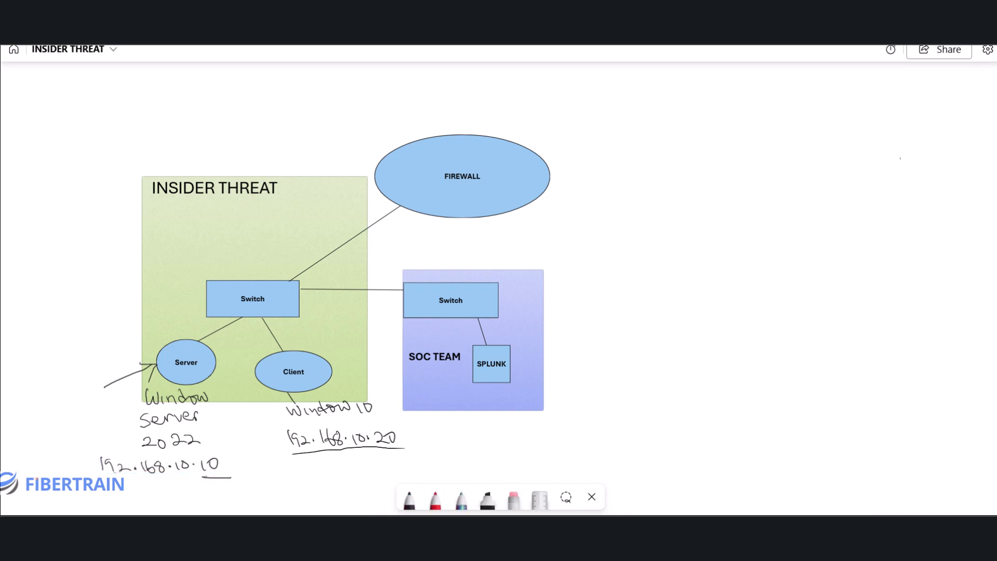
mouse_move(703, 528)
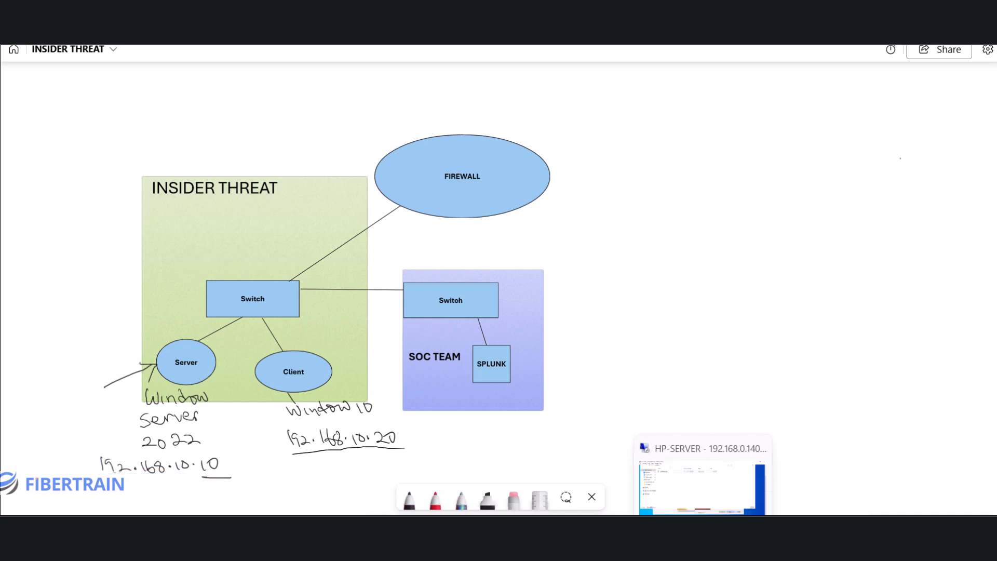
On HP-SERVER, advance the client setup wizard and enter 192.168.10.10 as the CurrentWare Server.
left_click(702, 527)
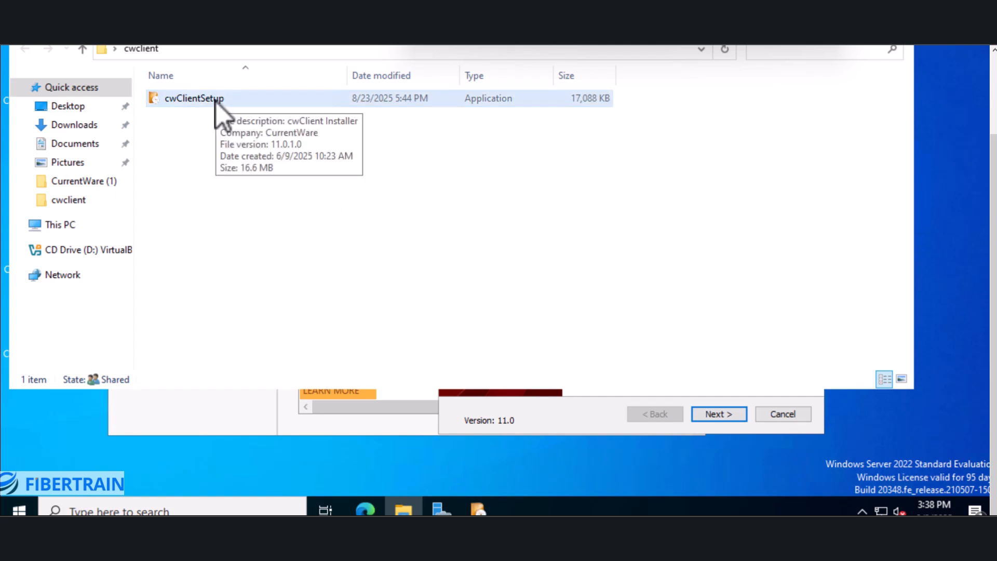
left_click(593, 416)
left_click_drag(583, 148, 470, 110)
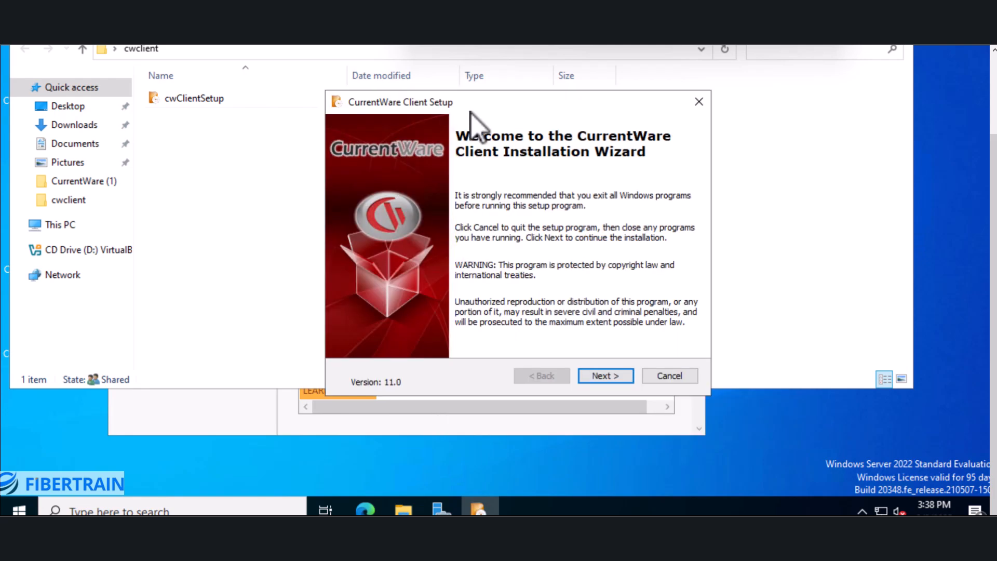
left_click(605, 376)
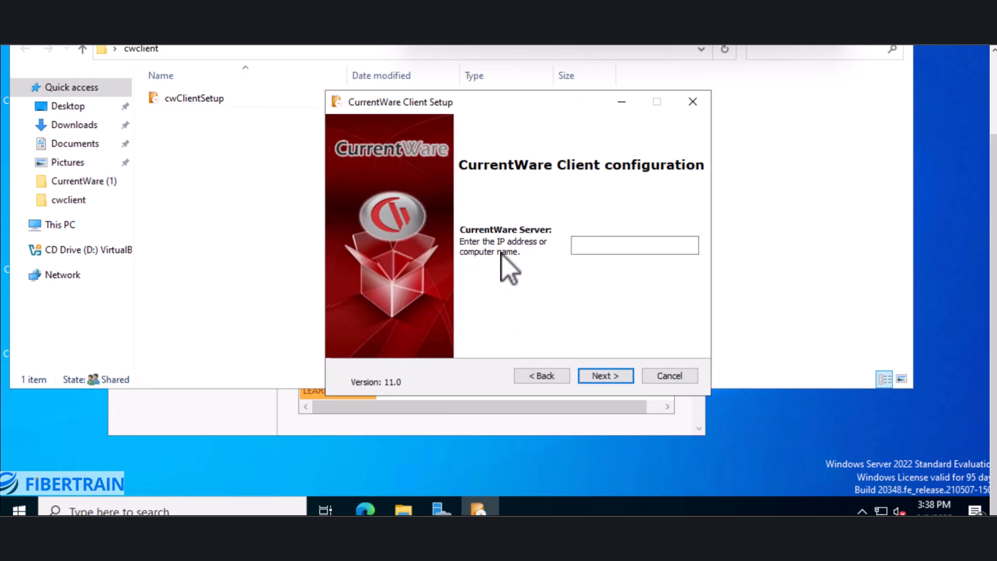
left_click(591, 247)
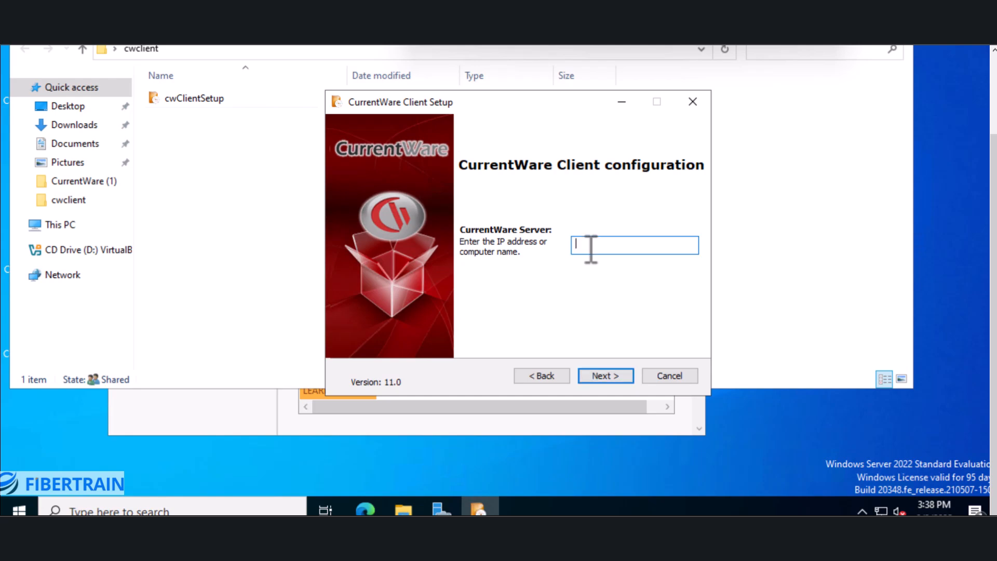
type("192.168.10.10")
Run the CurrentWare Client installation to completion and close the wizard with Finish.
left_click(603, 374)
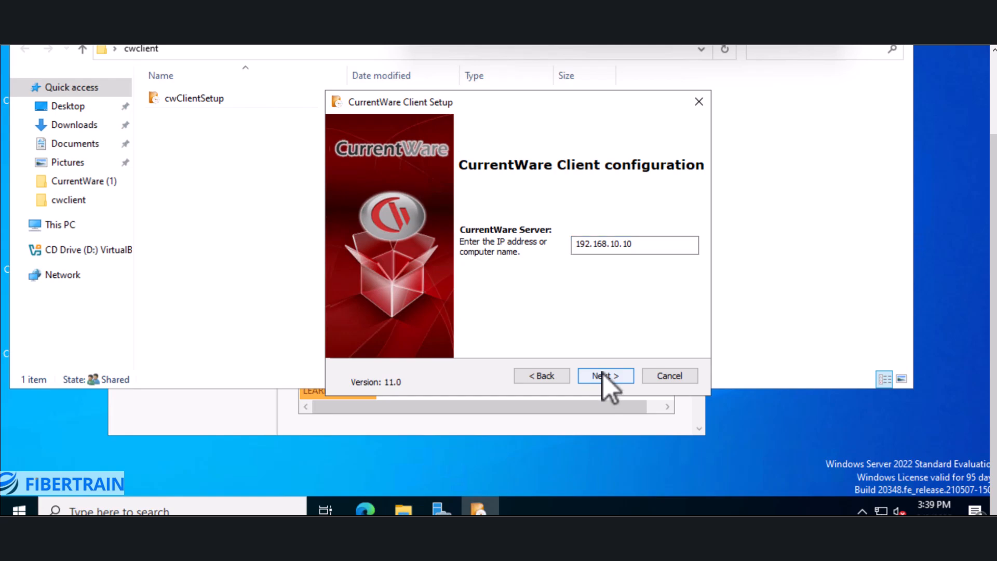
left_click(607, 376)
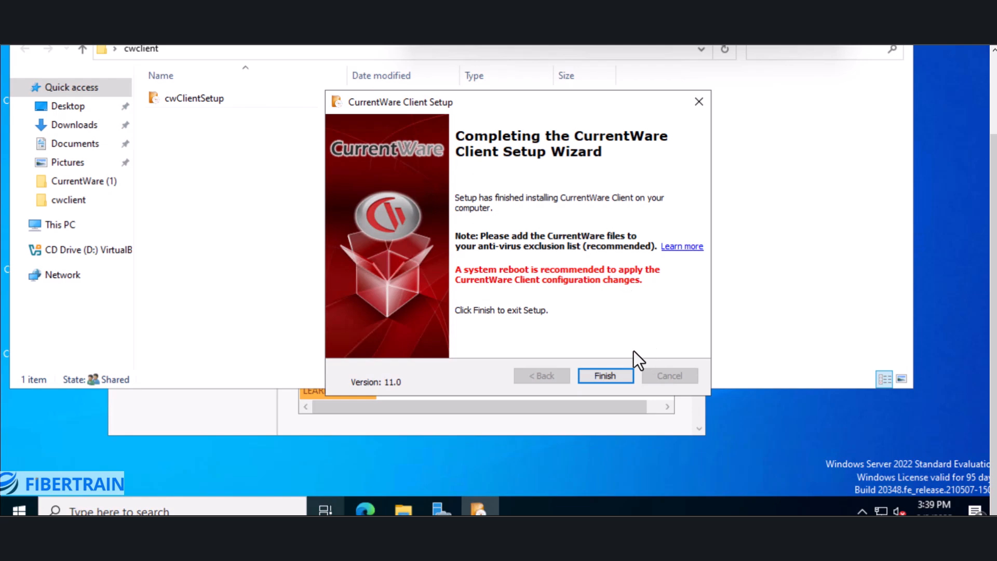
left_click(606, 376)
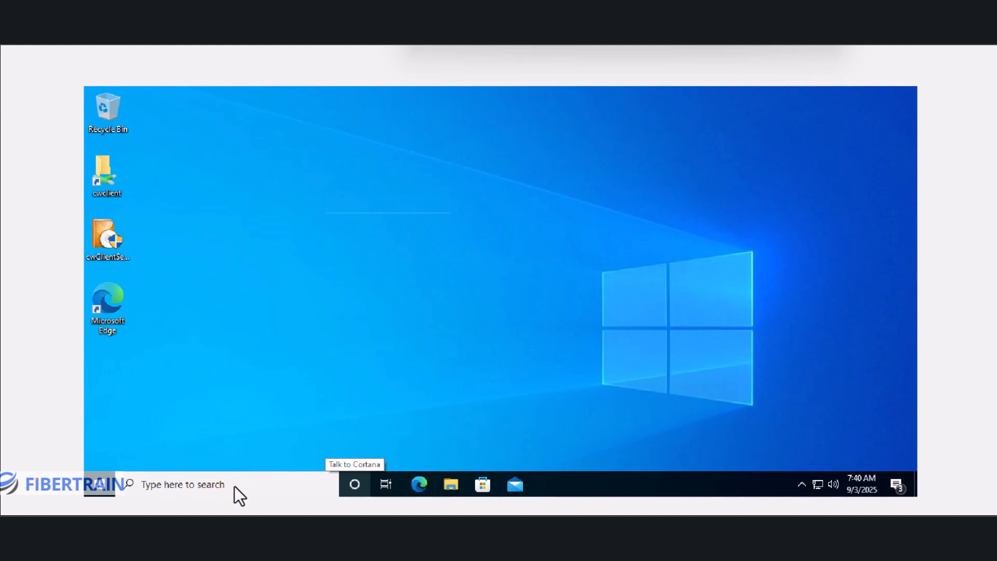
Run ipconfig in Command Prompt to confirm the client address is 192.168.10.20.
left_click(192, 482)
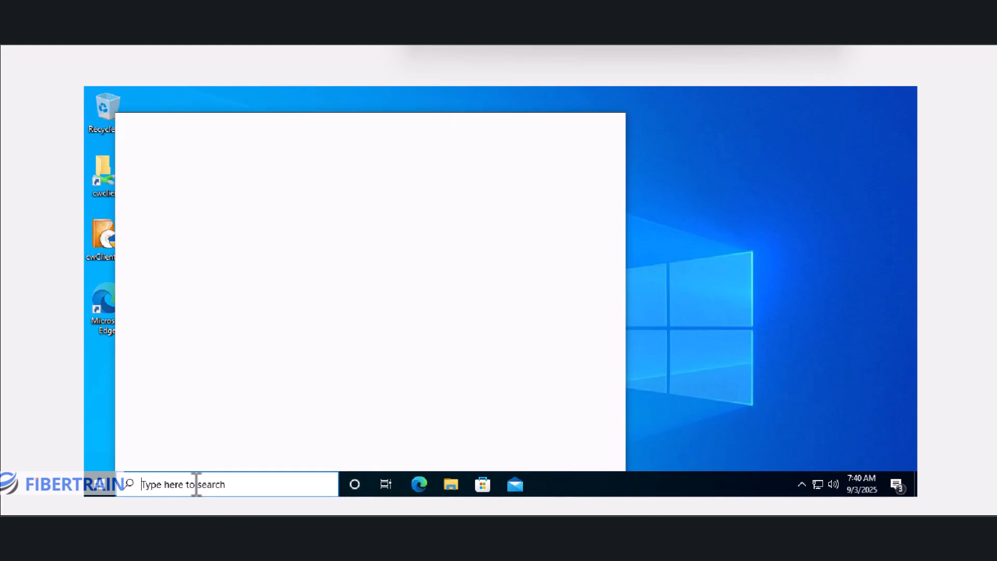
type("cmd")
key("BackSpace")
key("BackSpace")
key("BackSpace")
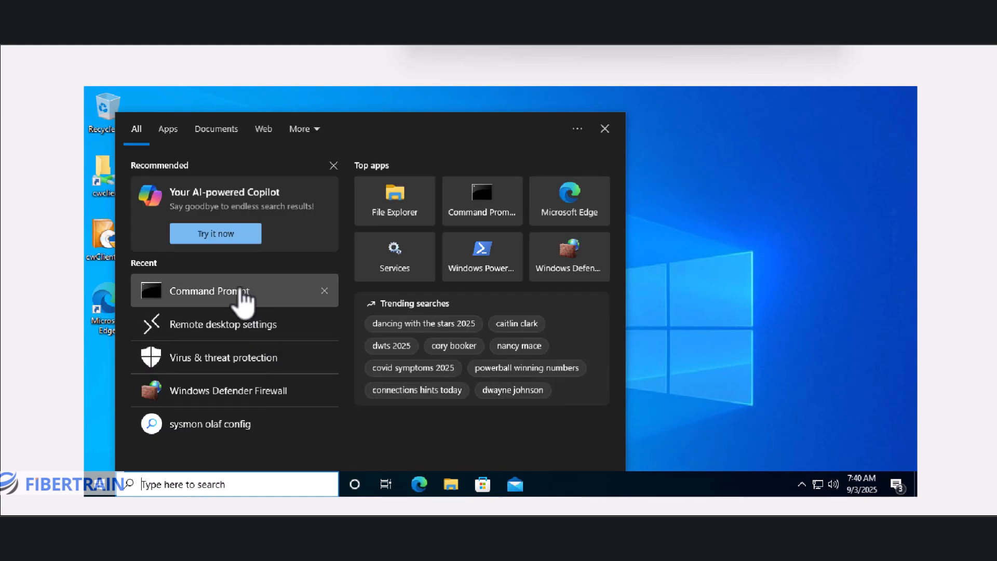
left_click(239, 293)
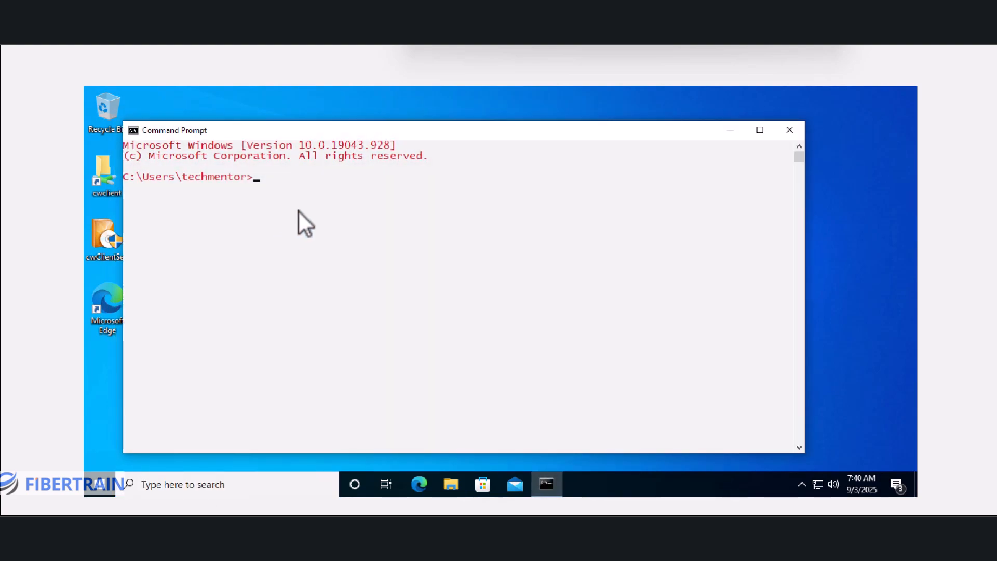
left_click(298, 210)
type("ipconfig")
key("Return")
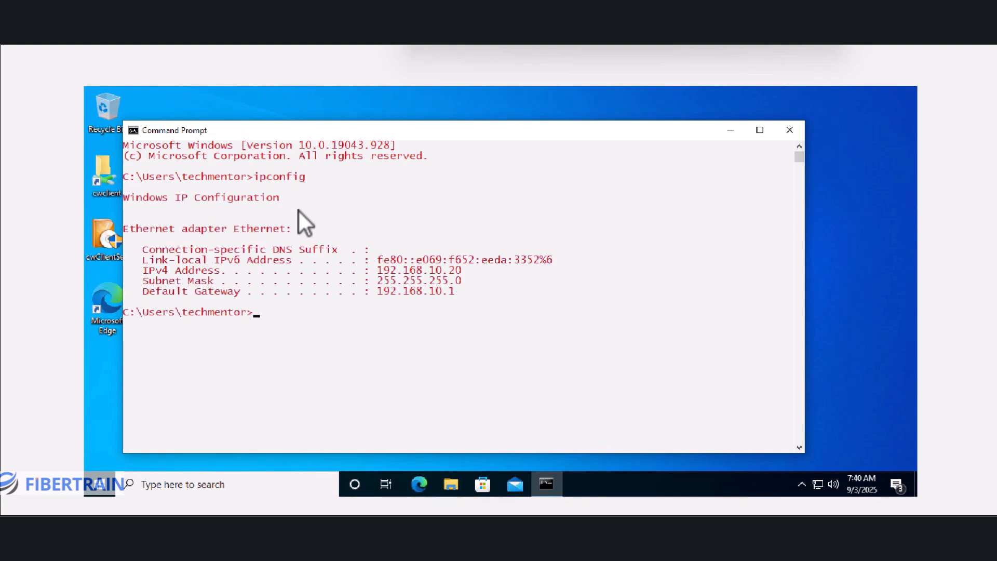
Ping the server at 192.168.10.10 and confirm replies with 0% loss.
left_click_drag(380, 274, 473, 275)
left_click(421, 330)
type("ping 192.168.10.10")
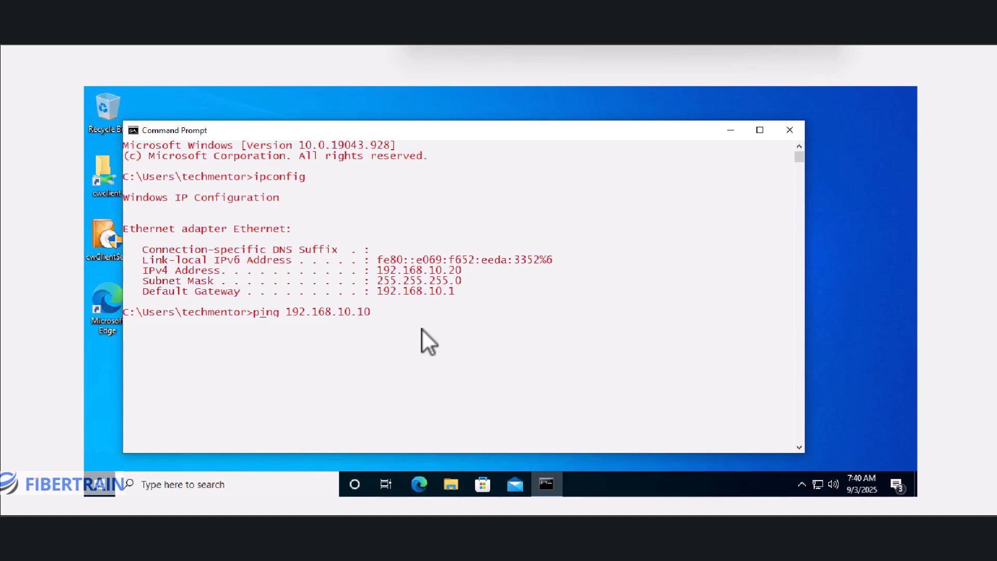
key("Return")
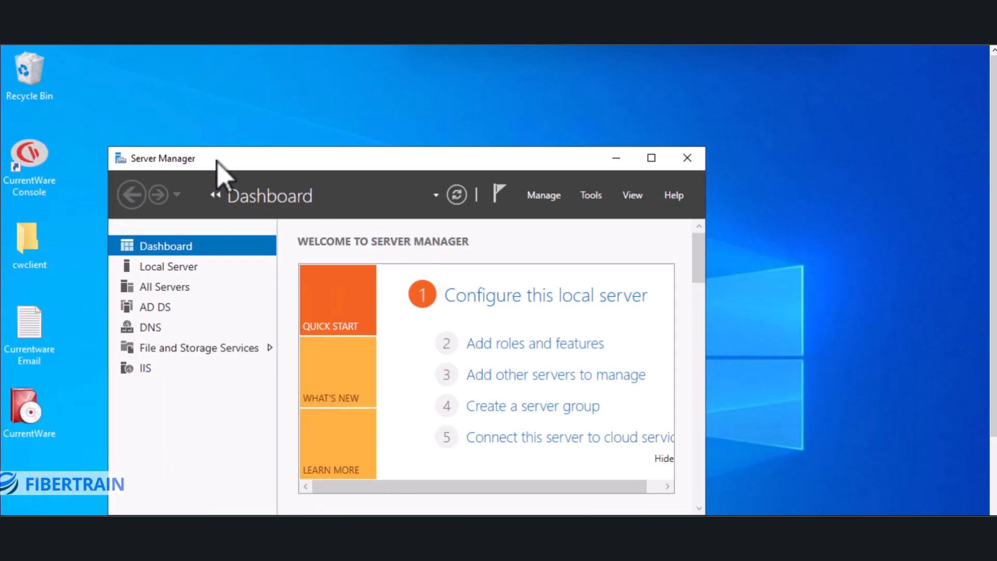
Refresh the server desktop twice and launch the CurrentWare Console shortcut.
left_click_drag(218, 166, 476, 87)
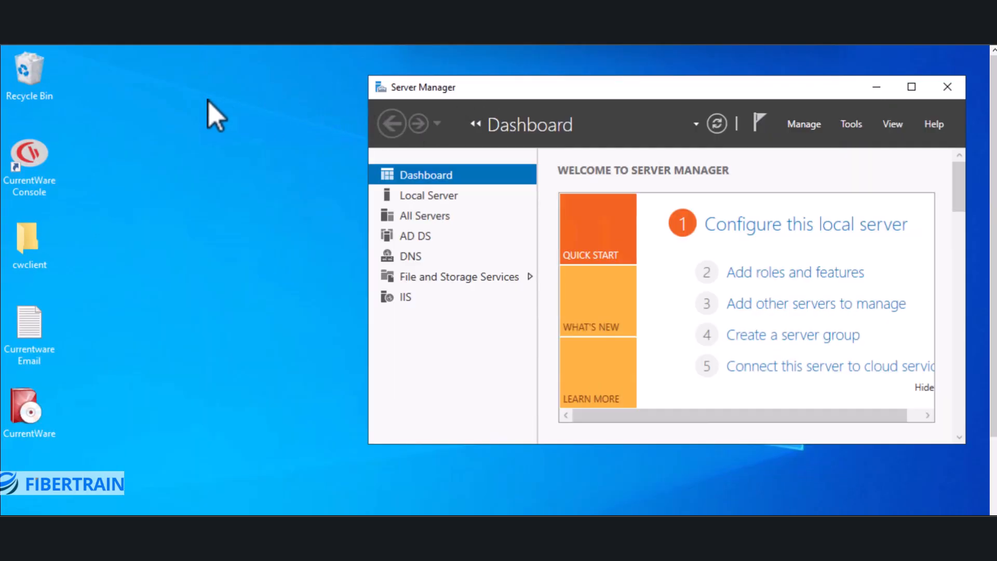
right_click(181, 105)
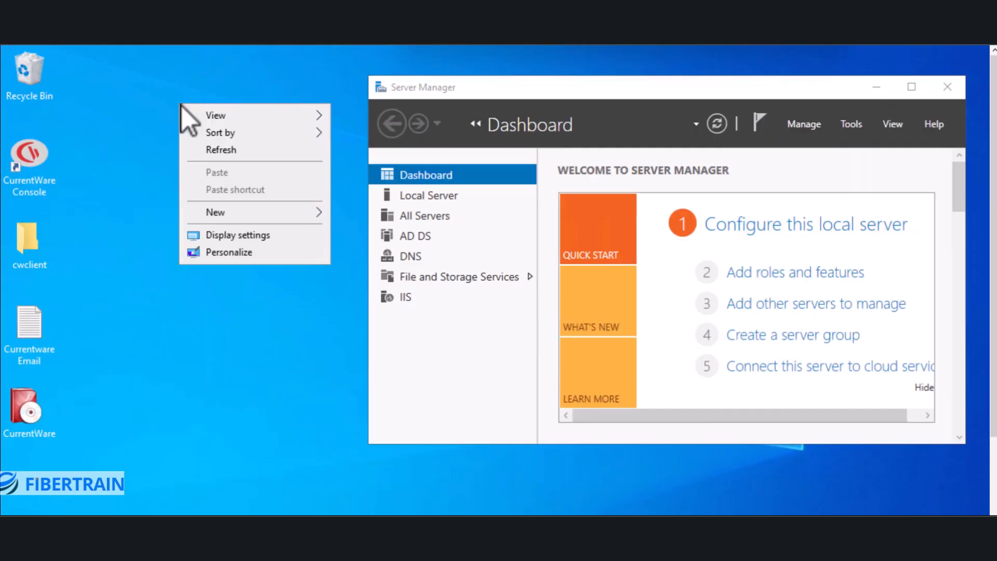
left_click(203, 150)
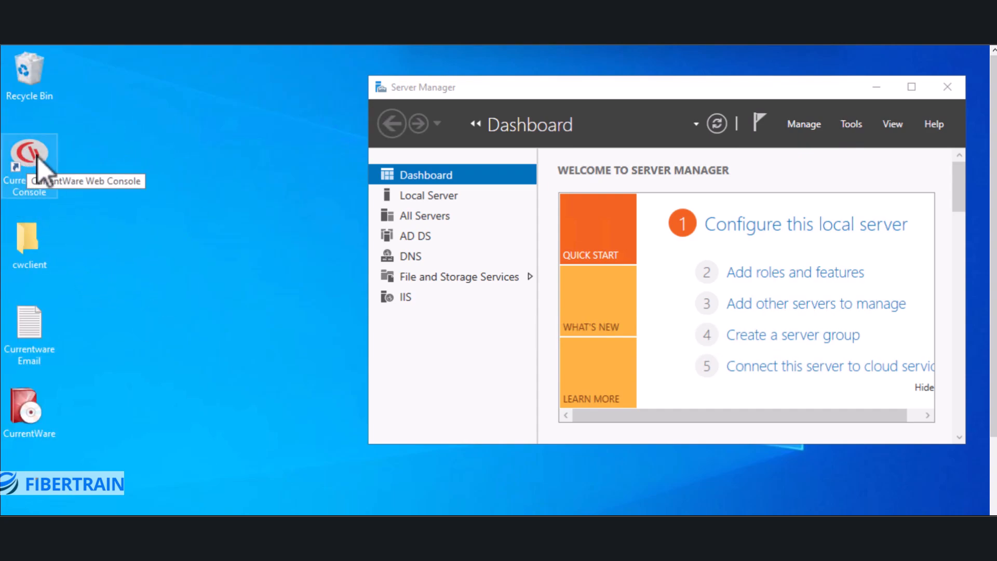
right_click(120, 104)
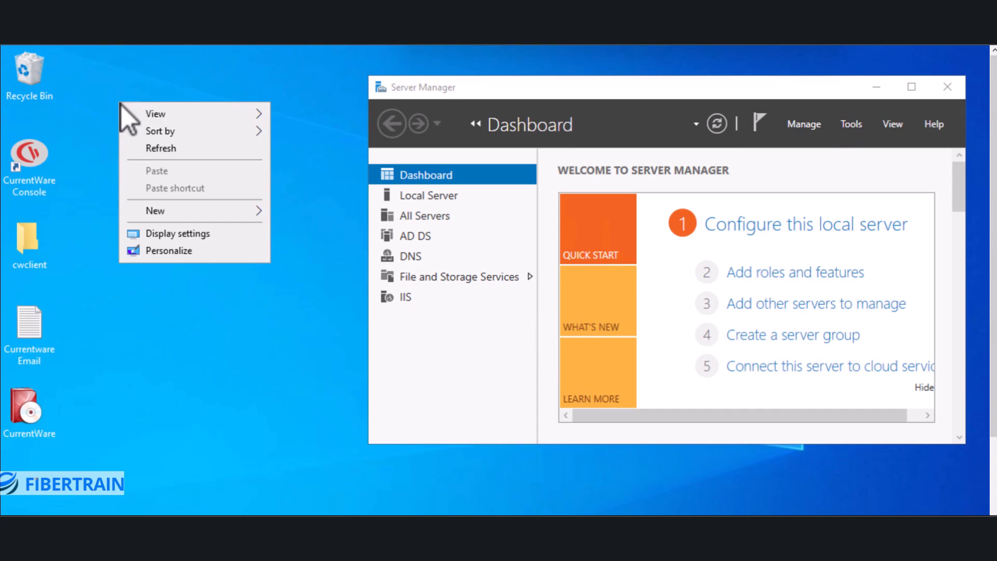
left_click(151, 148)
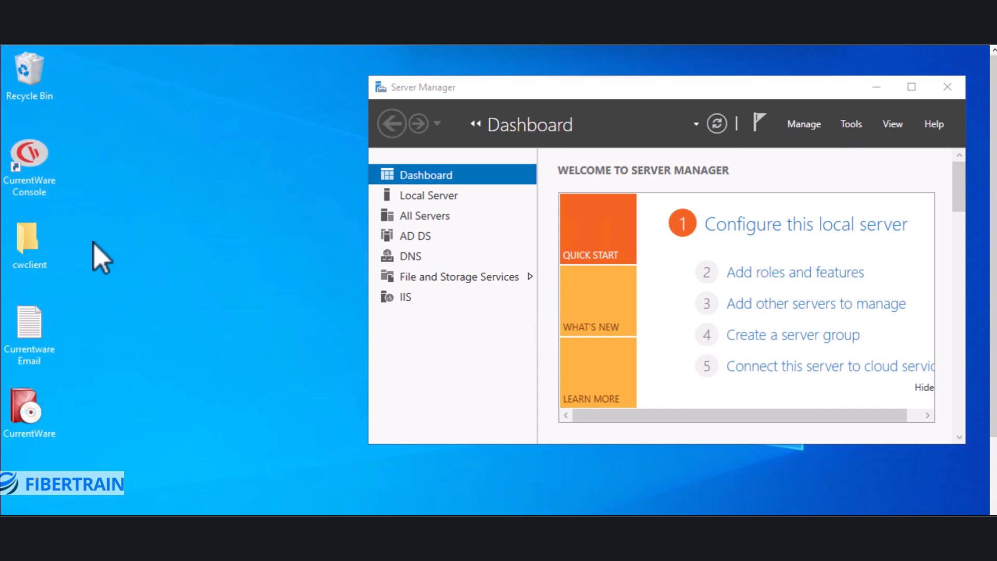
double_click(28, 181)
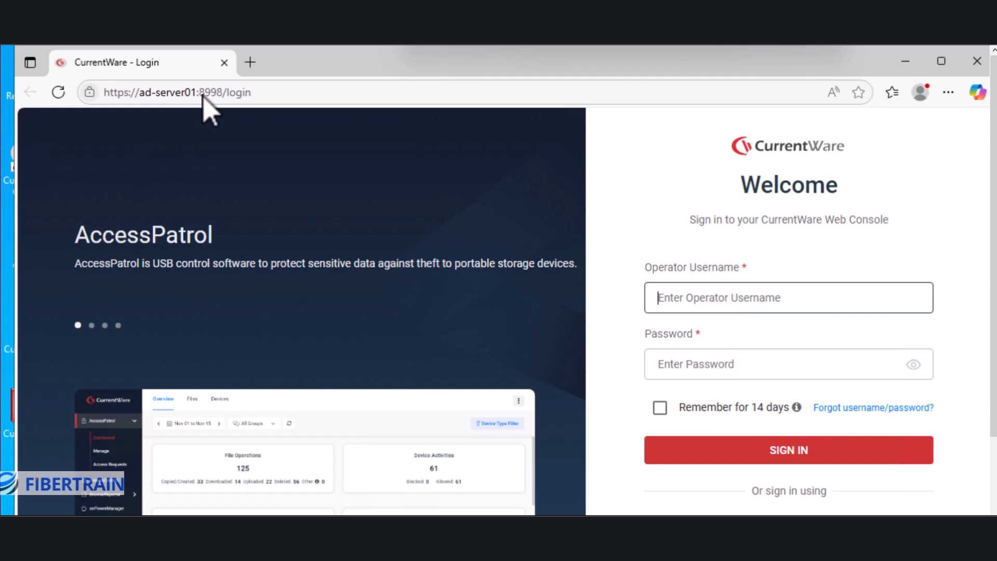
Reopen the CurrentWare Web Console sign-in page from the desktop shortcut.
left_click_drag(202, 95, 210, 95)
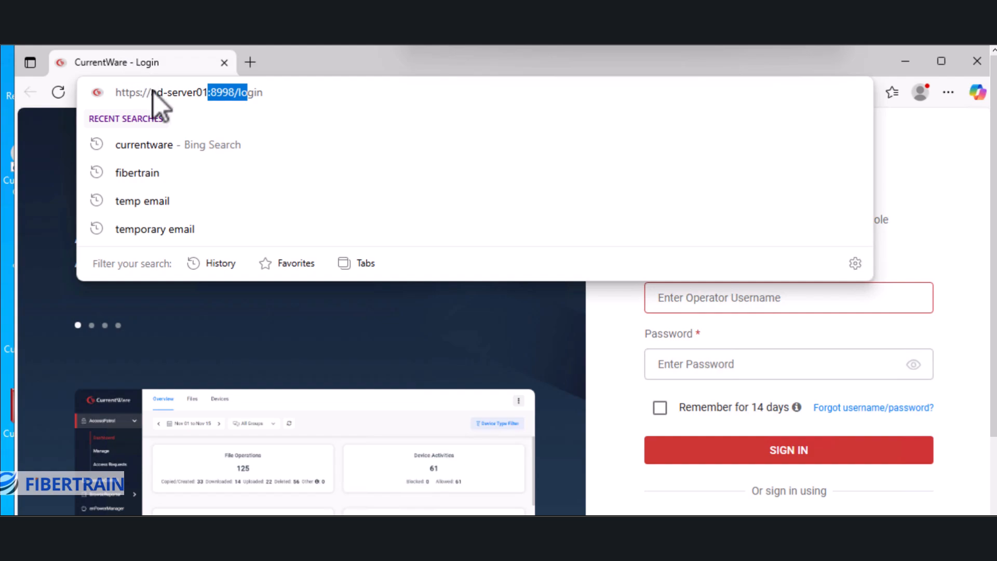
left_click_drag(151, 92, 161, 93)
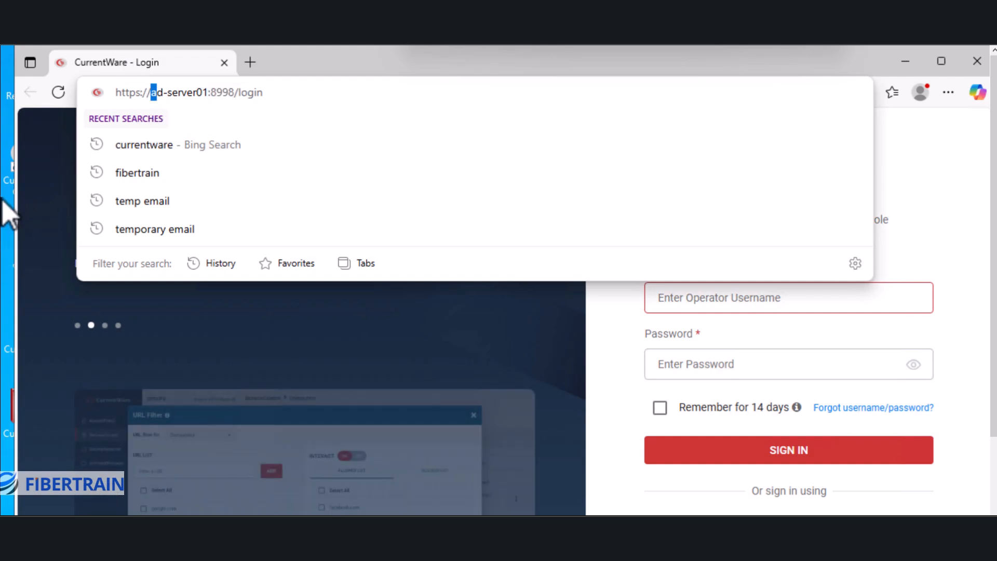
left_click(906, 62)
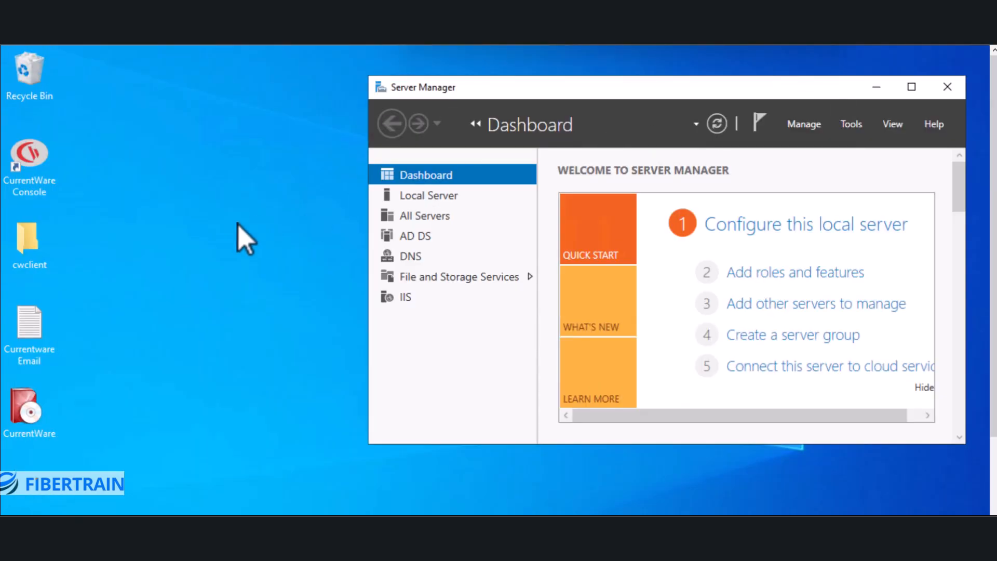
left_click(27, 188)
double_click(27, 179)
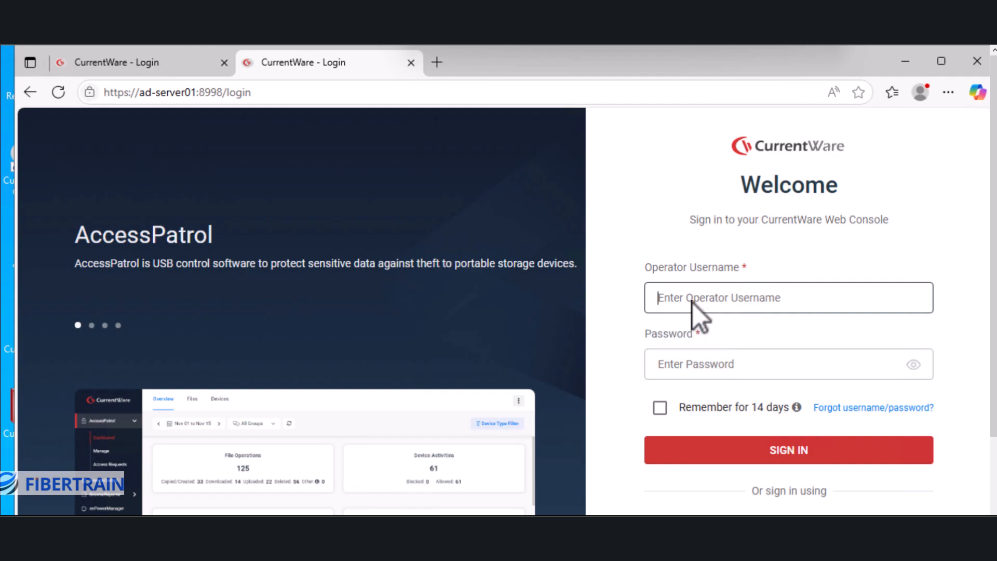
Sign in as admin with the account password, remembered for 14 days.
type("admin")
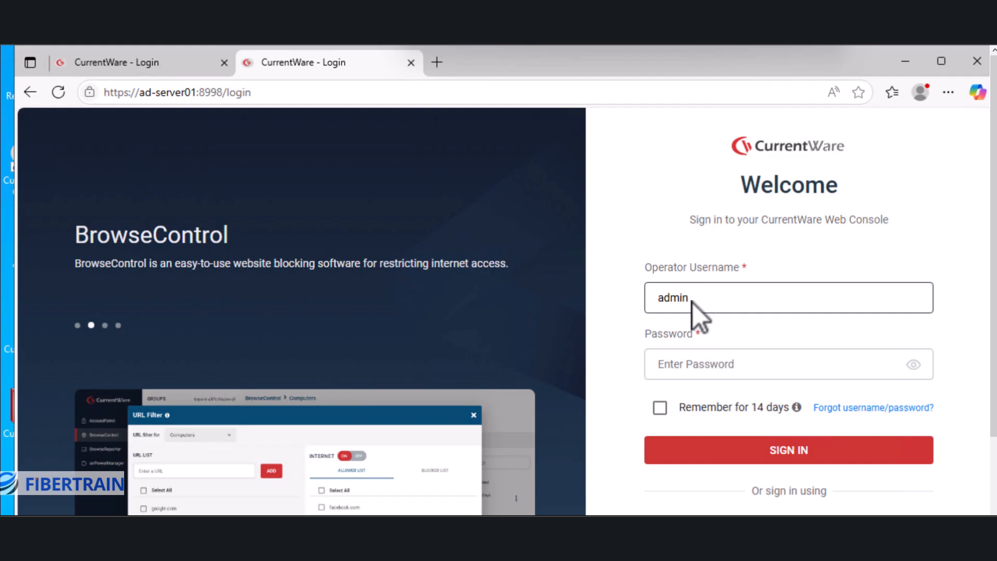
key("Tab")
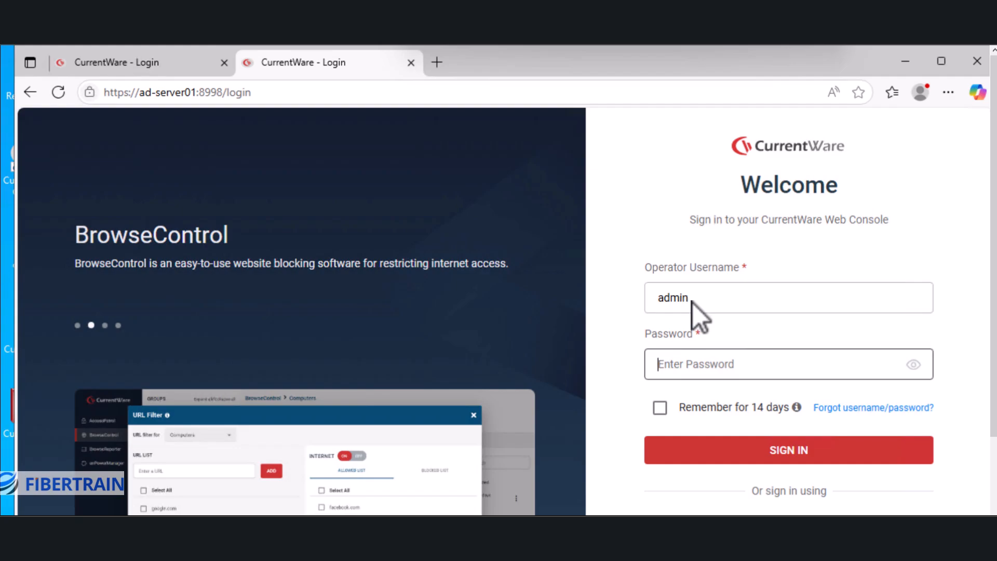
type("•••••••")
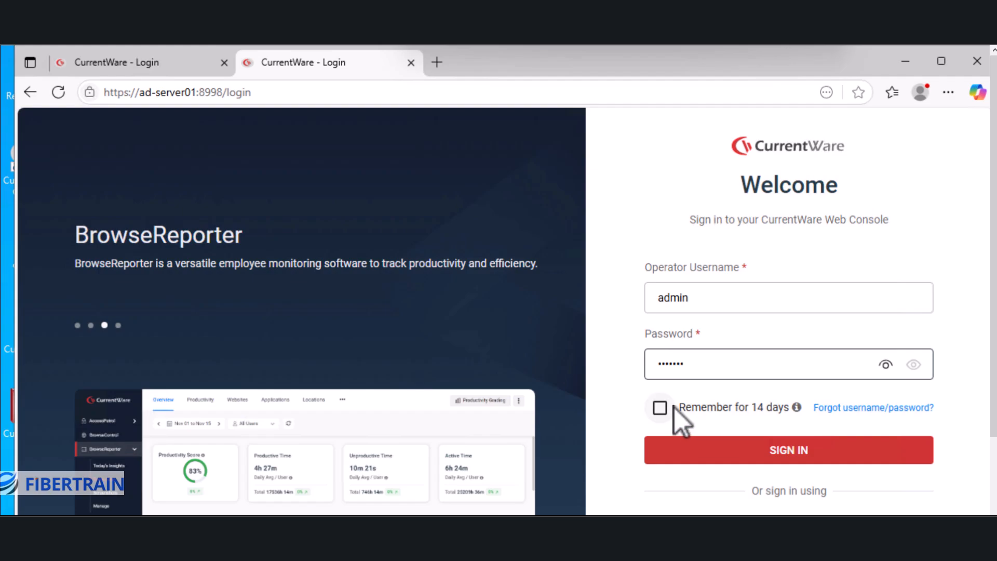
left_click(660, 408)
left_click(783, 450)
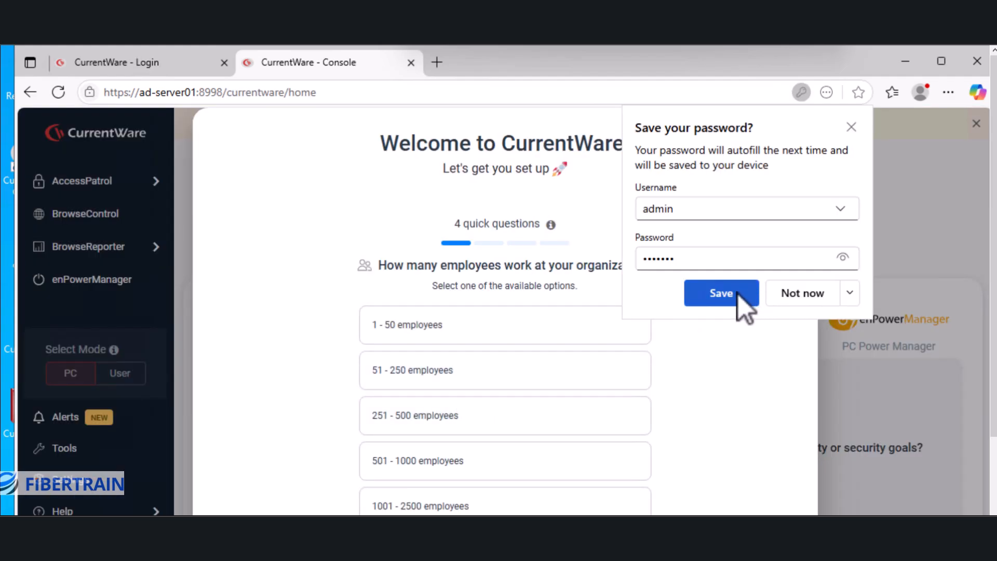
Save the browser password, then answer 1 - 50 employees and Technology & IT Services.
left_click(744, 305)
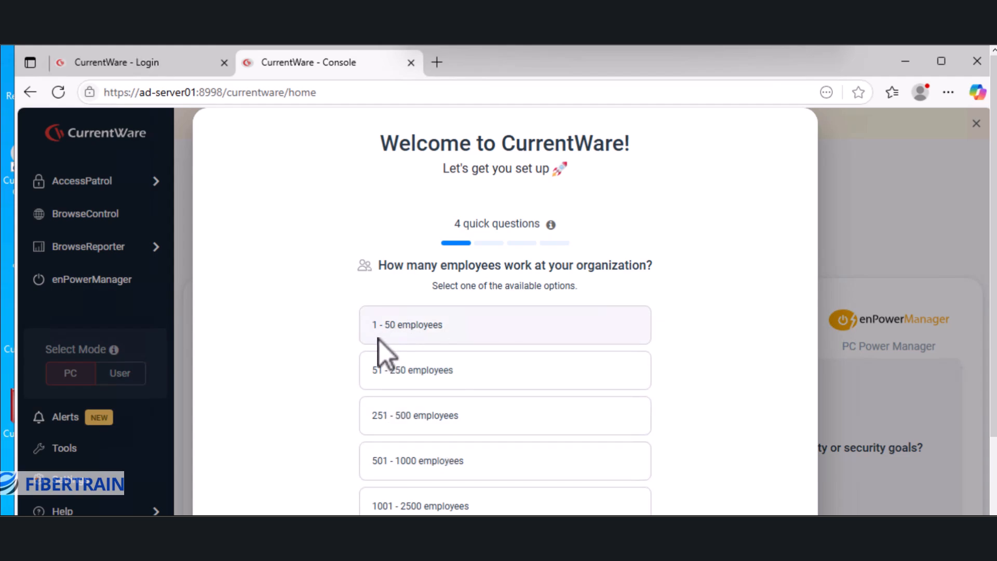
left_click(402, 327)
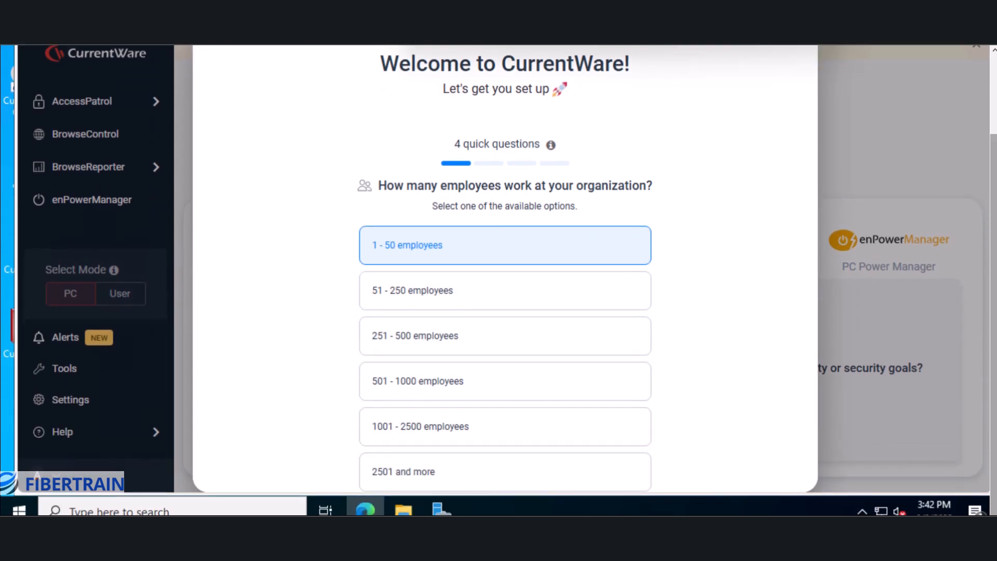
scroll(741, 394, "down", 1)
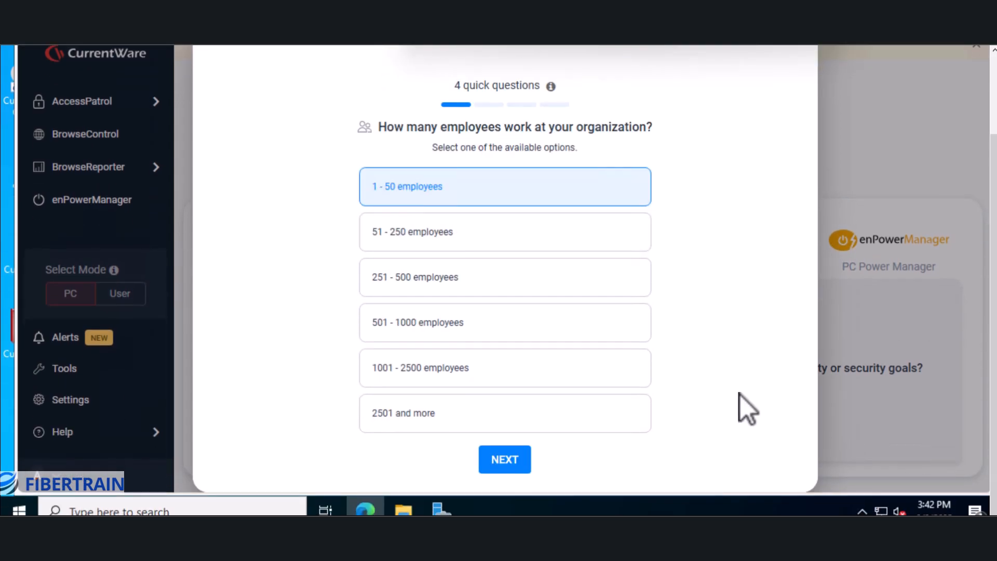
left_click(513, 461)
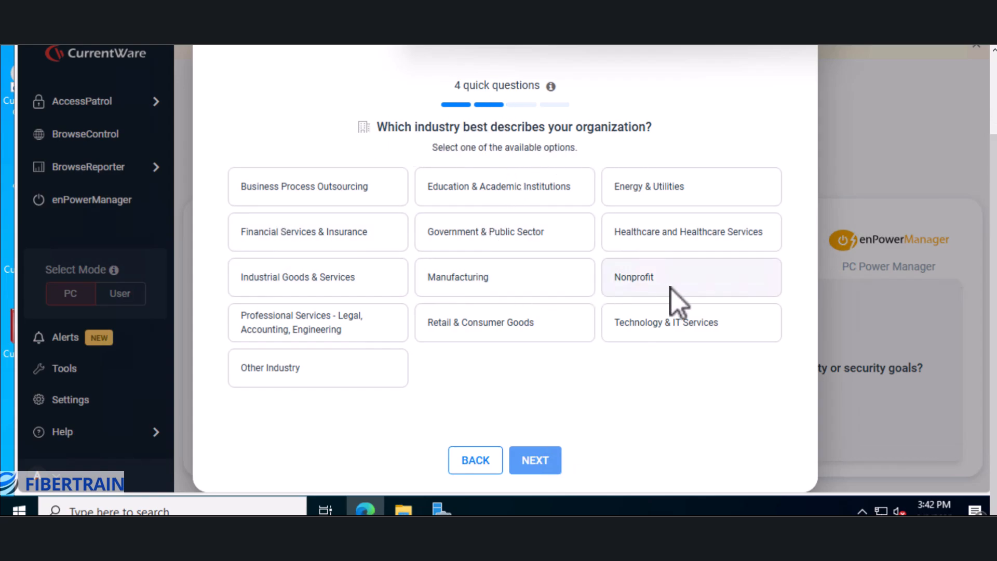
left_click(665, 325)
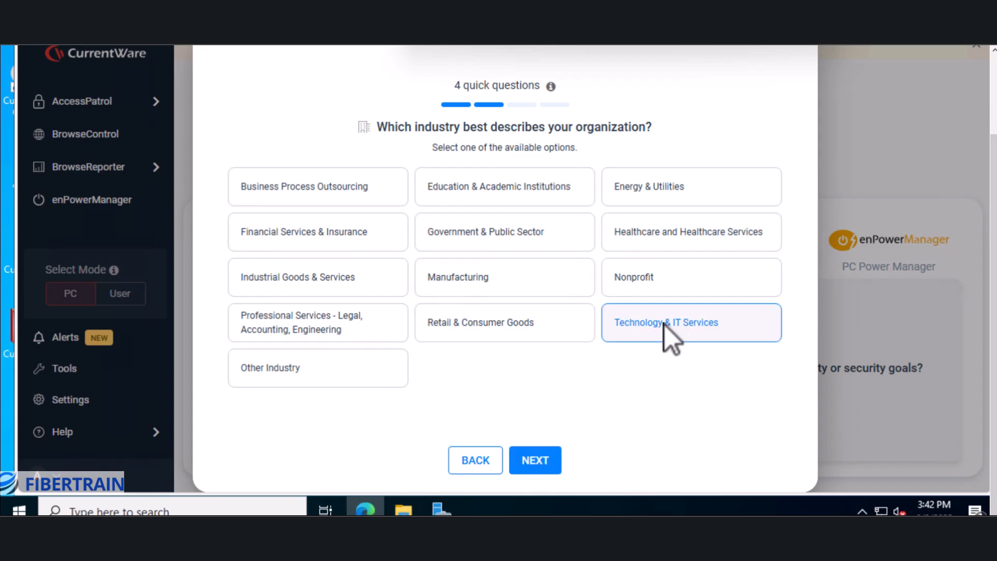
Select all four focus areas: security, compliance, productivity and cost reduction.
left_click(540, 460)
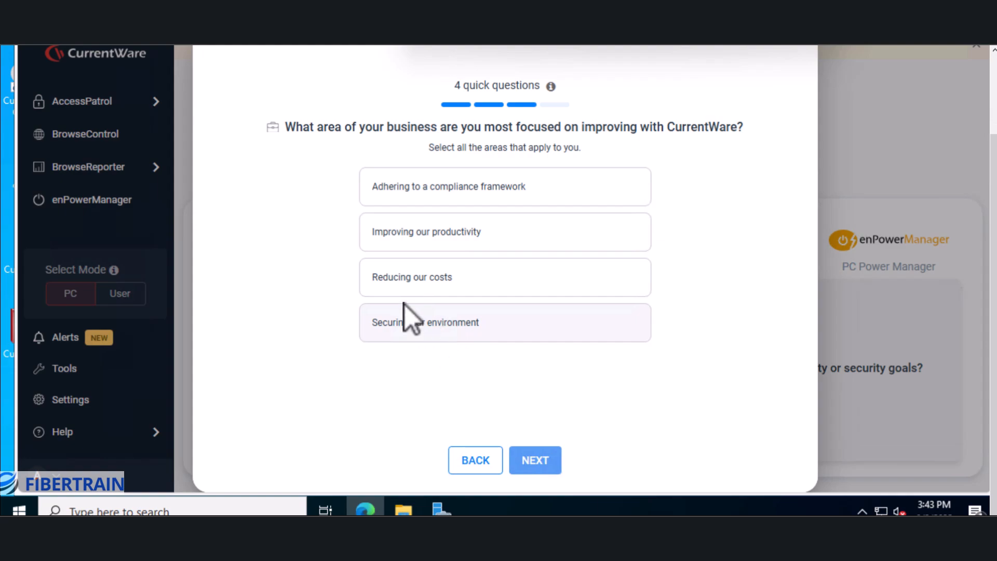
left_click(428, 197)
left_click(411, 335)
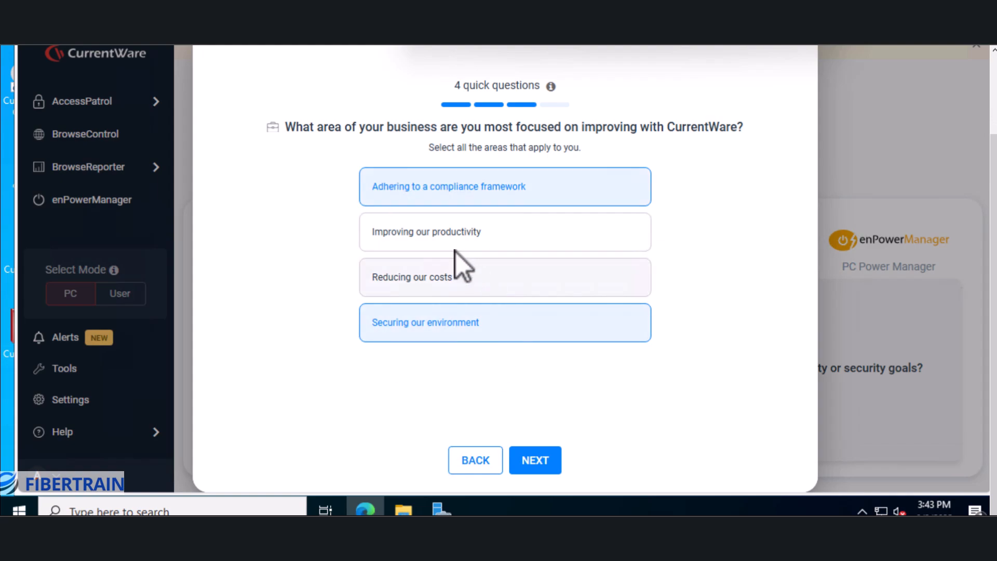
left_click(433, 238)
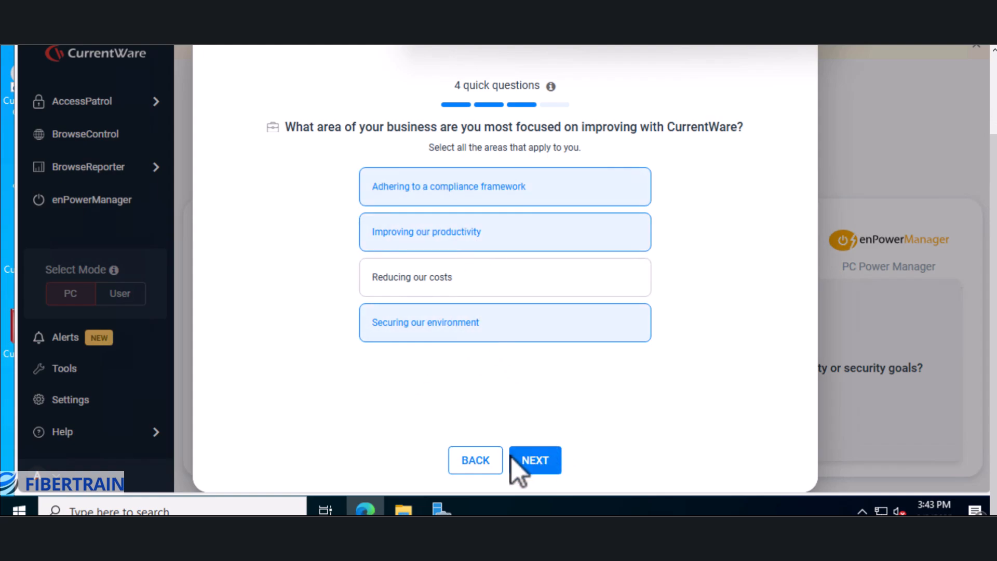
left_click(420, 287)
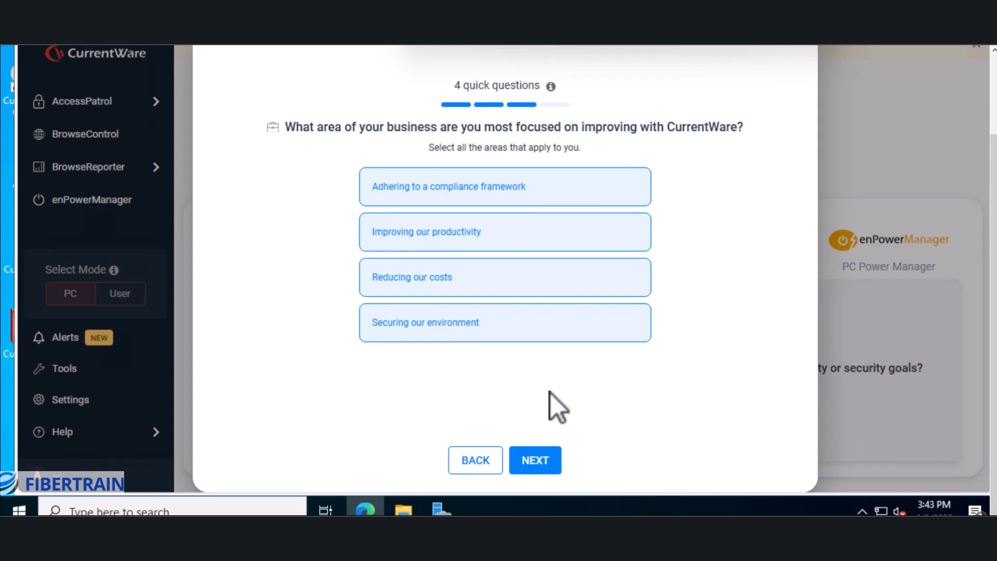
left_click(546, 469)
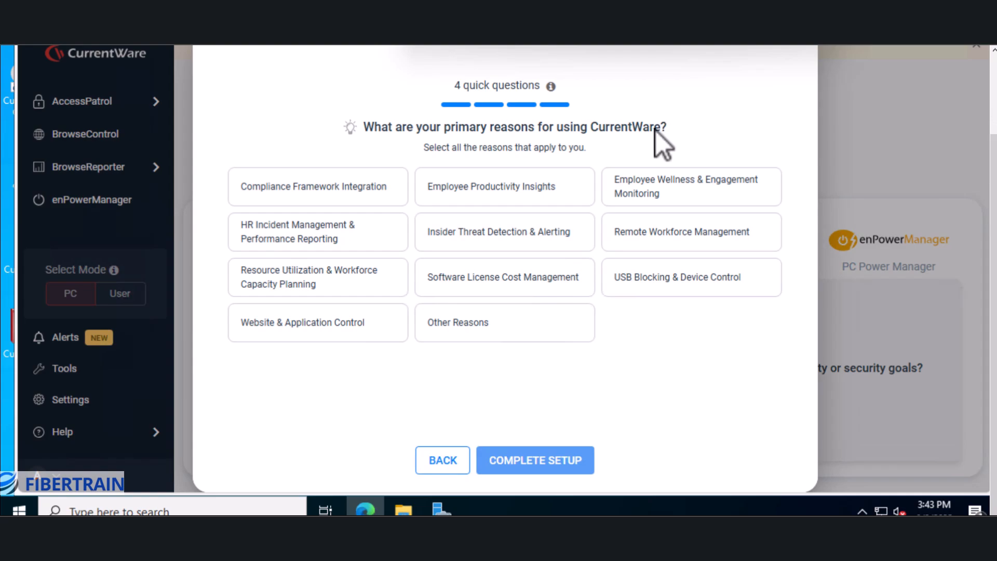
Pick compliance, productivity, HR, insider threat, USB, web/app control and remote workforce reasons, then submit.
left_click(328, 195)
left_click(460, 191)
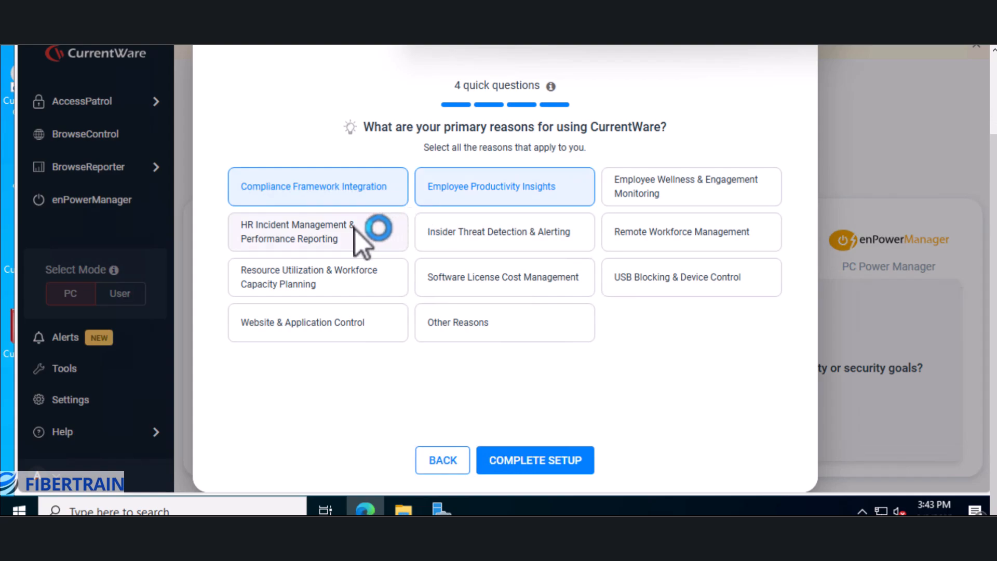
left_click(341, 235)
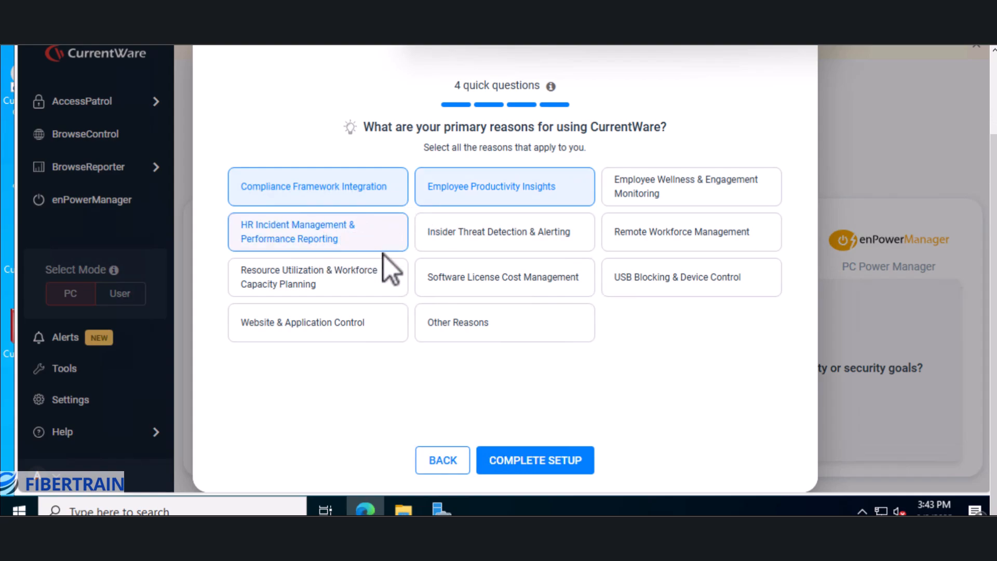
left_click(456, 234)
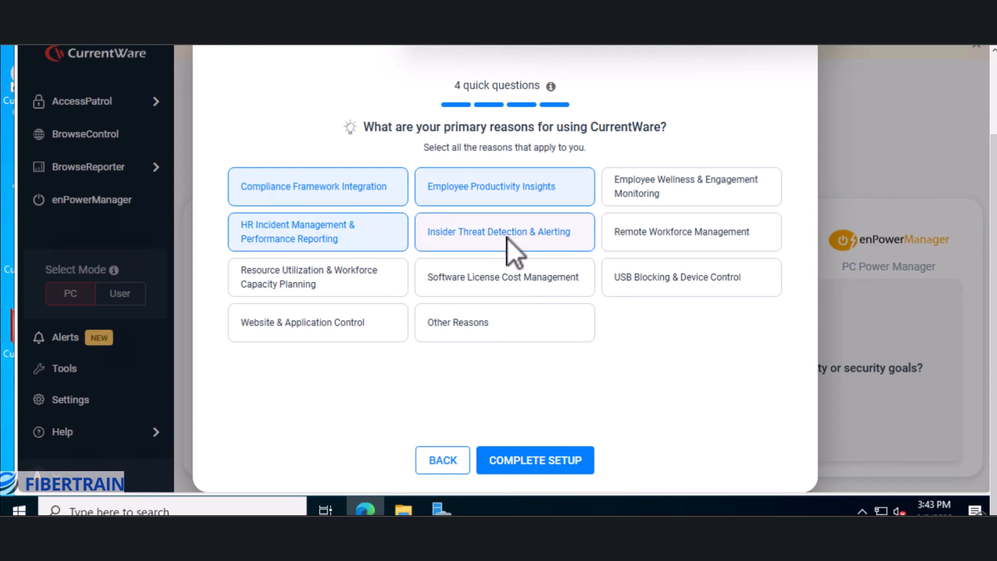
left_click(633, 285)
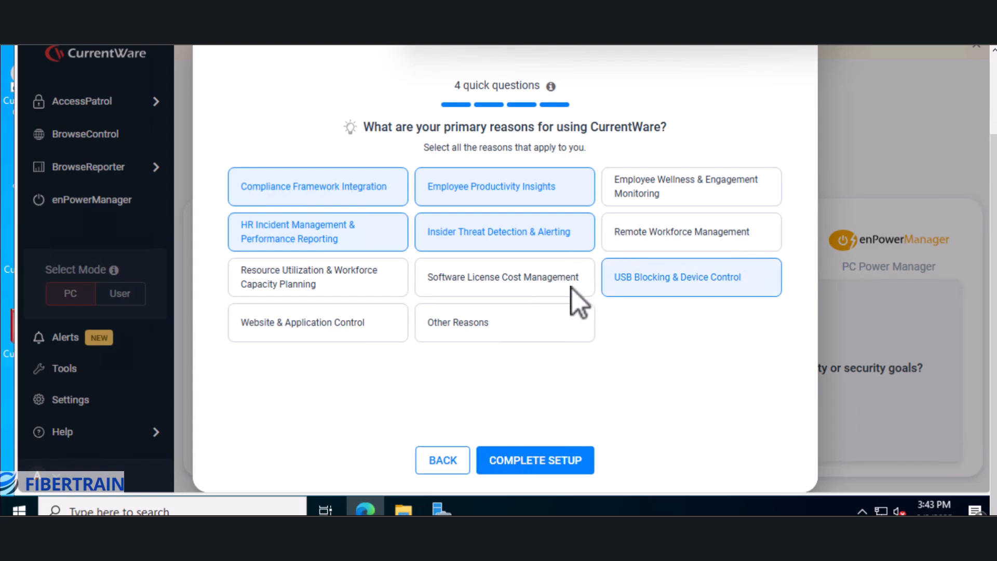
left_click(269, 330)
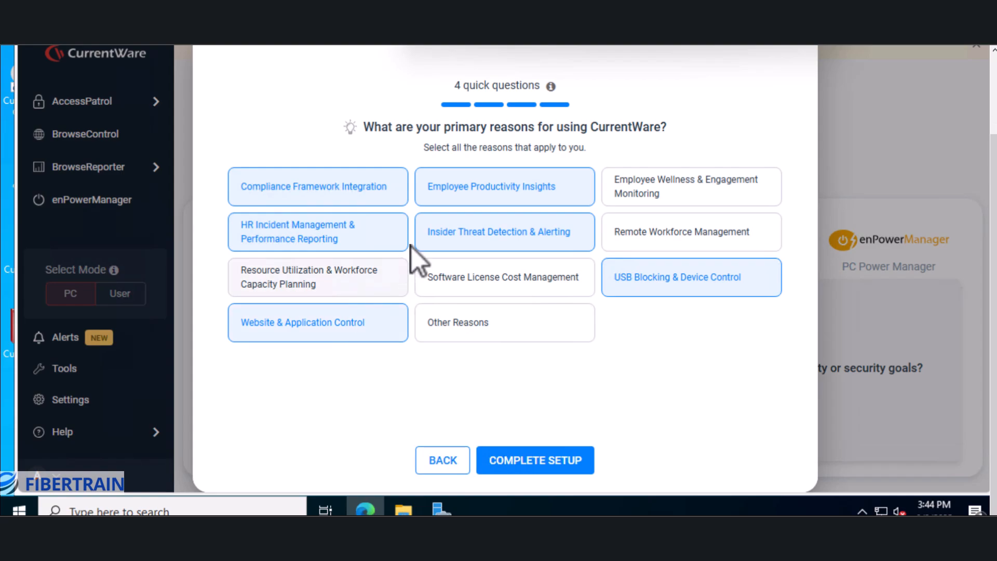
left_click(655, 241)
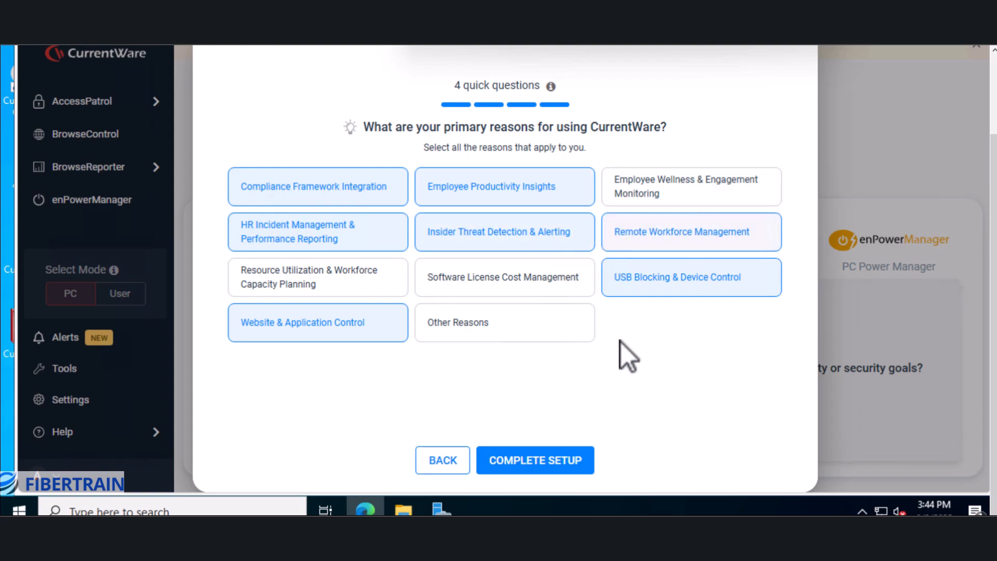
left_click(545, 460)
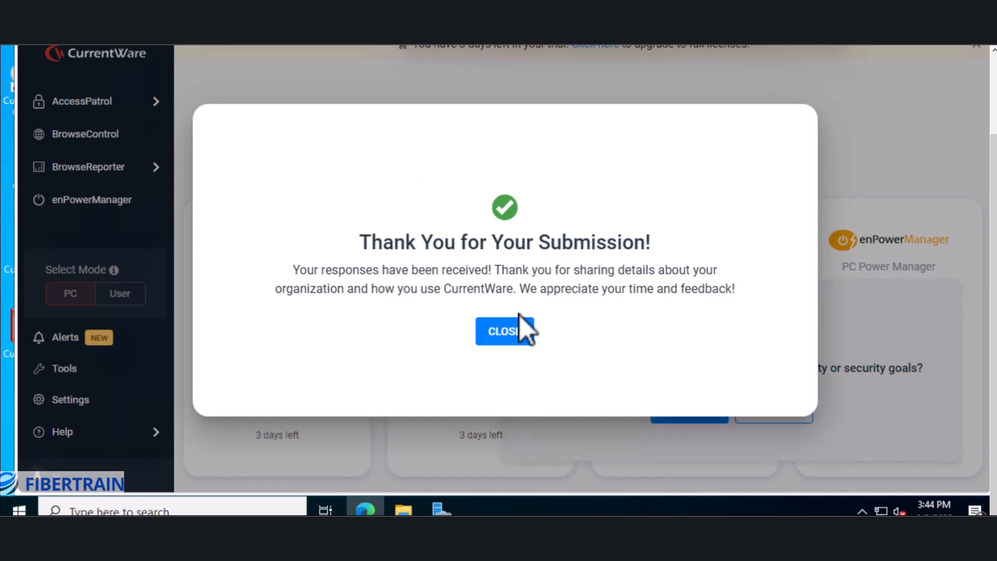
Close the thank-you message, answer Not Yet and 'I'm all set, thank you.', then close.
left_click(506, 333)
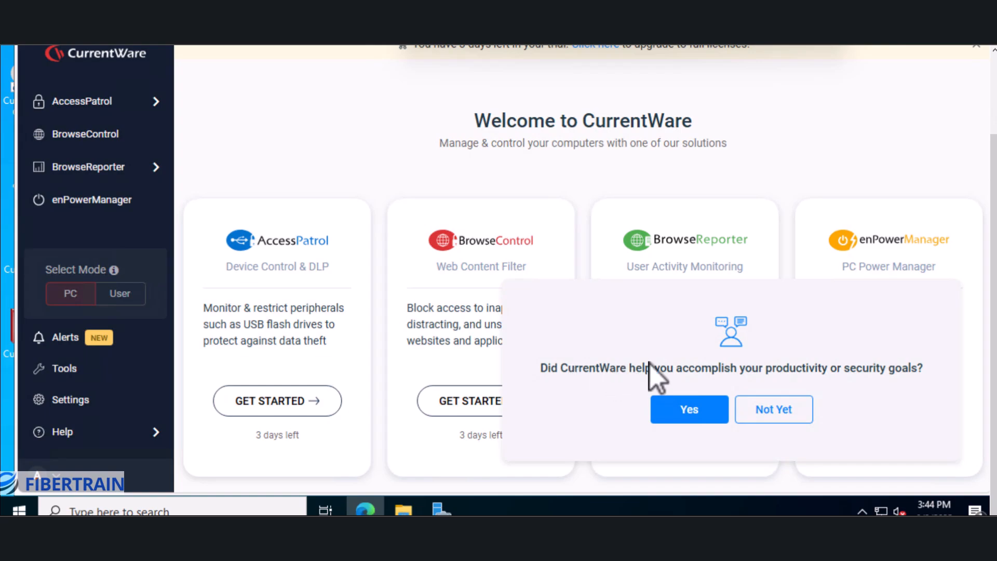
left_click(790, 411)
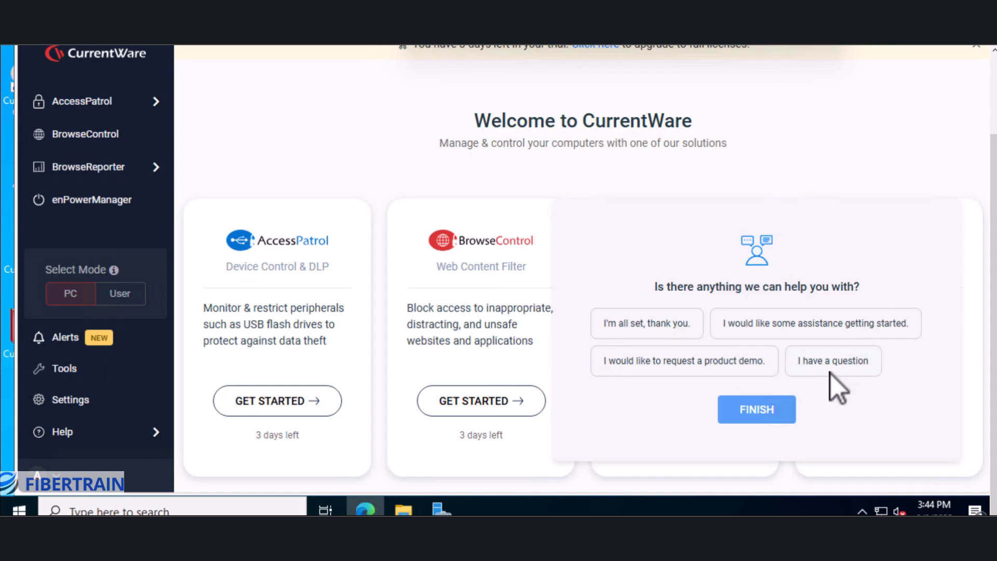
left_click(634, 332)
left_click(748, 411)
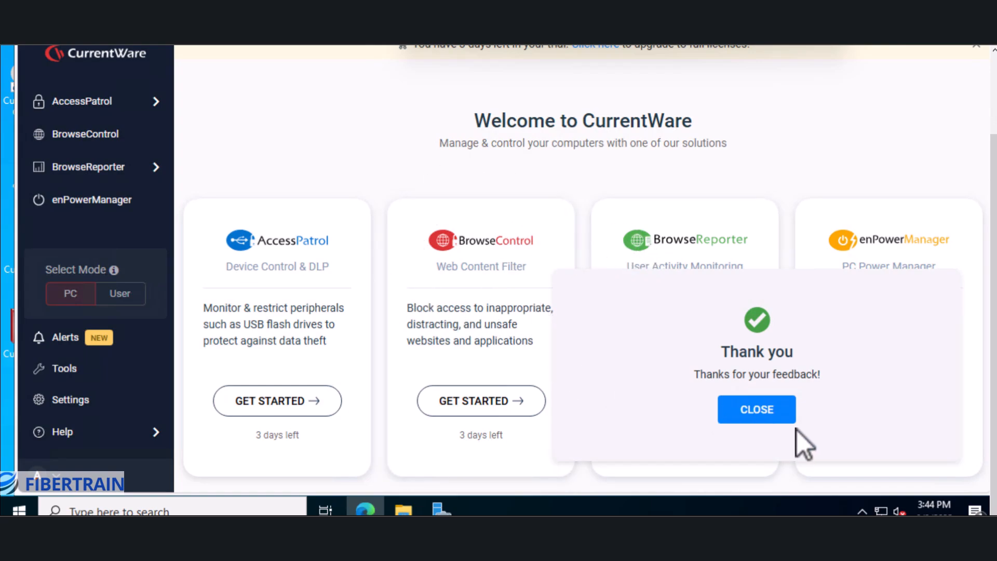
left_click(762, 416)
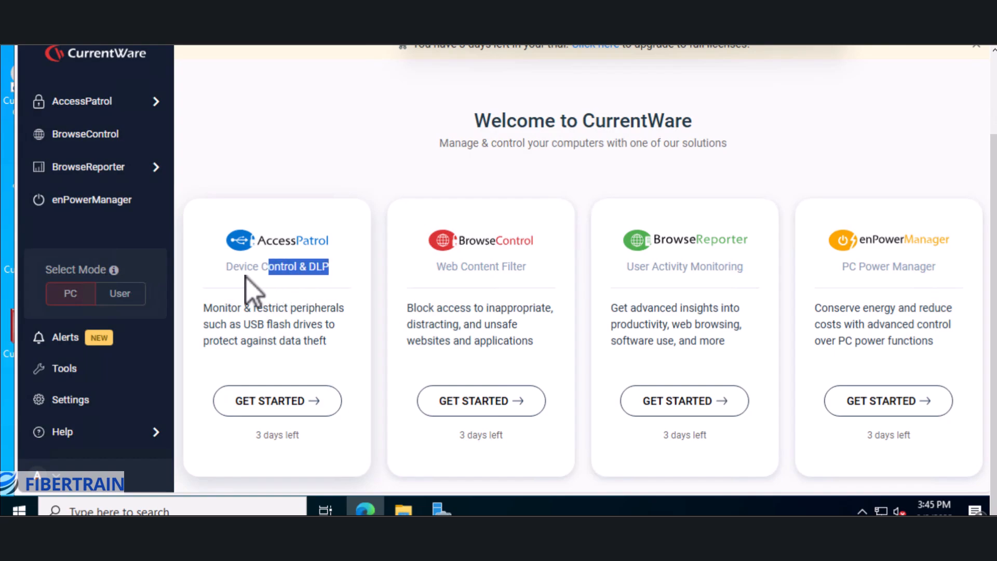
left_click_drag(234, 278, 223, 279)
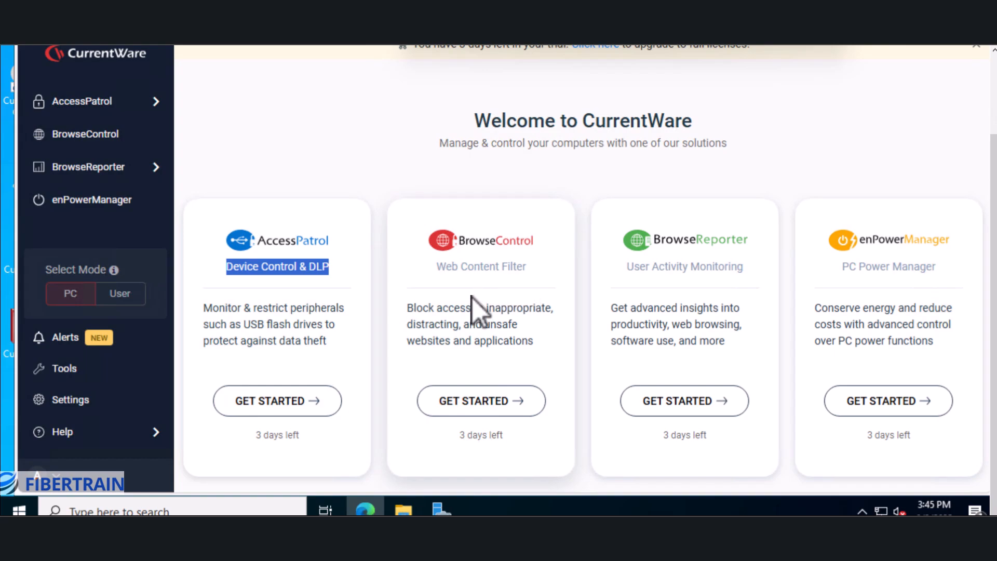
left_click_drag(406, 308, 448, 348)
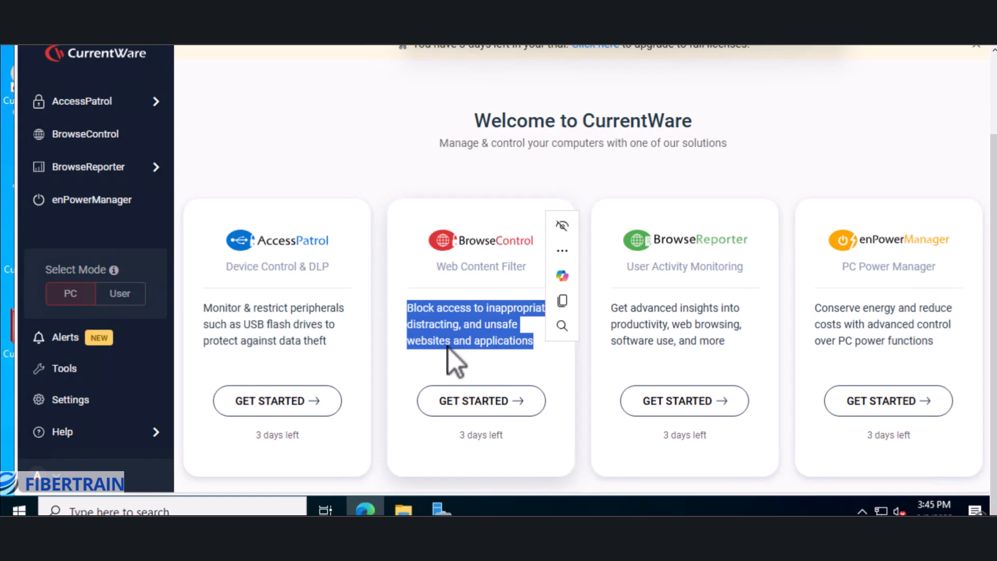
left_click(700, 213)
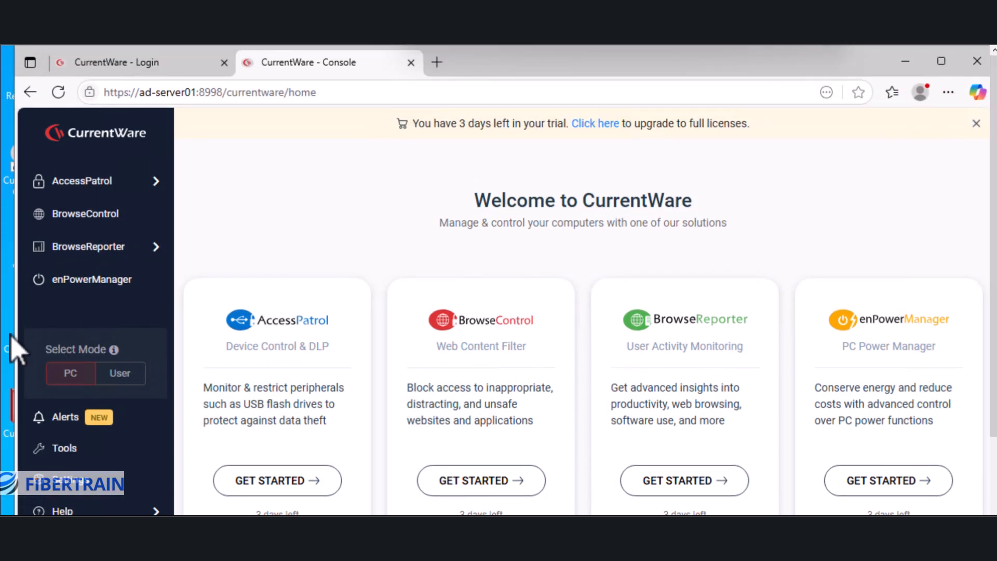
Open the AccessPatrol dashboard and turn off its Get Started introduction for good.
left_click(83, 187)
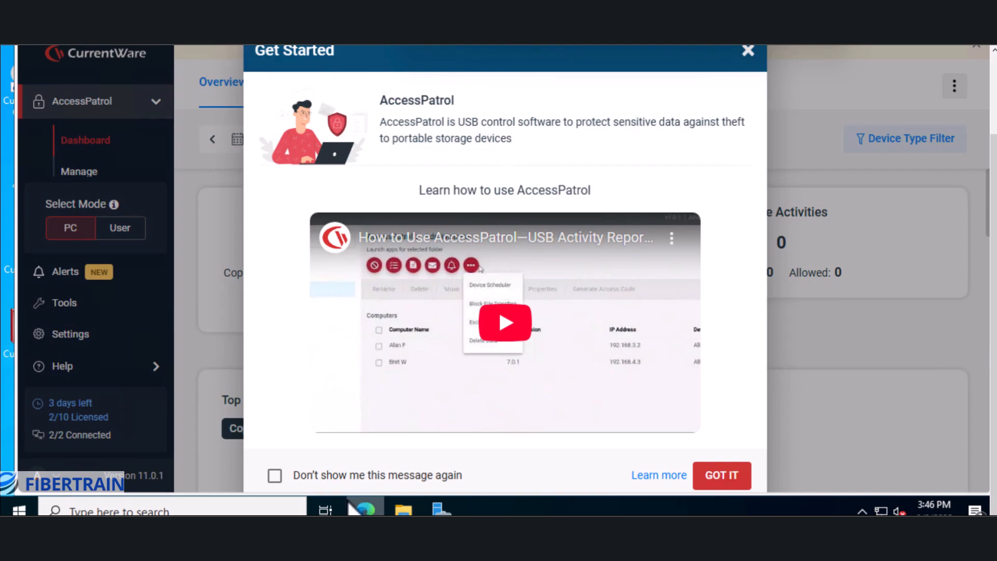
left_click(278, 475)
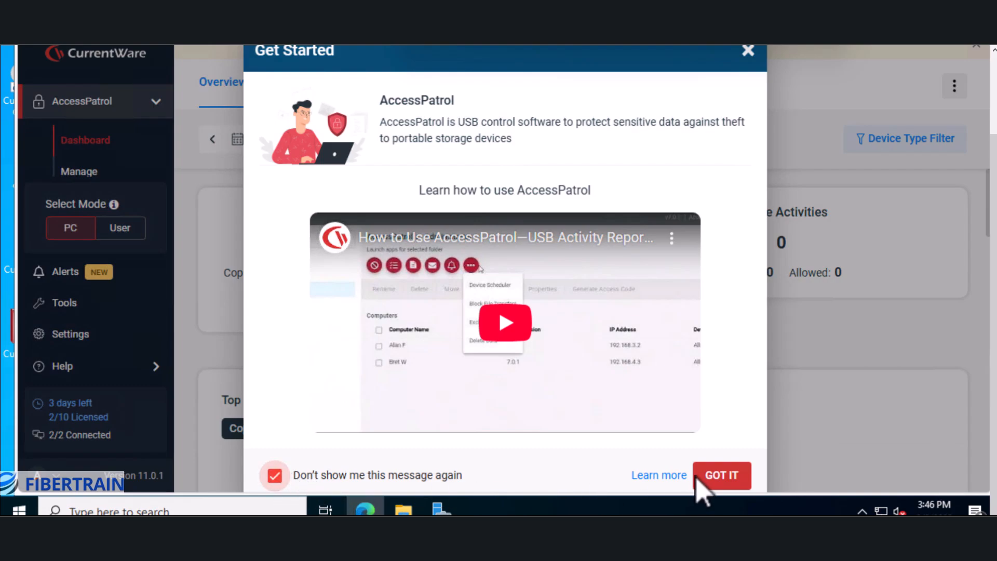
left_click(719, 478)
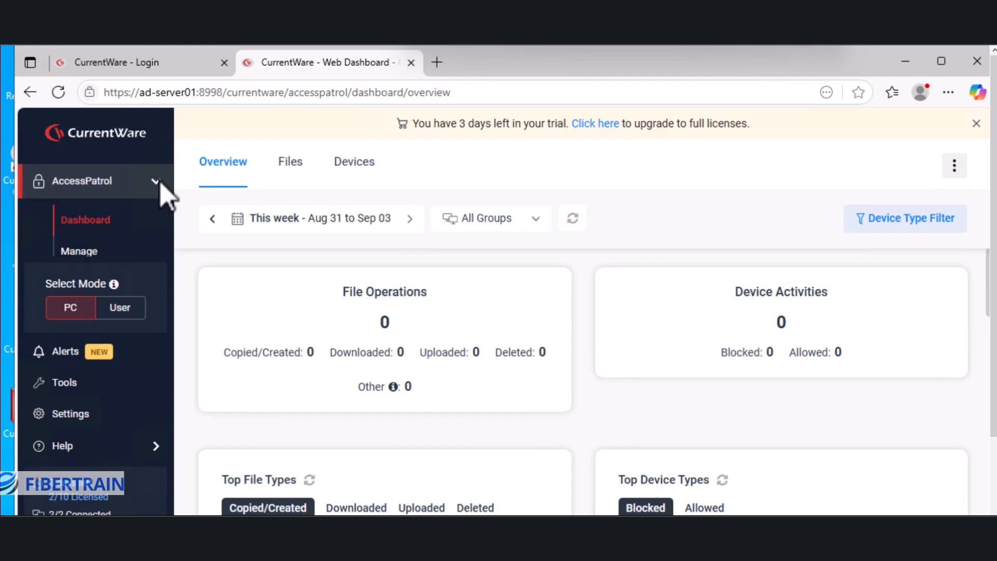
Go to AccessPatrol's Manage page listing AD-SERVER01 and PC01 under Computers.
left_click(76, 252)
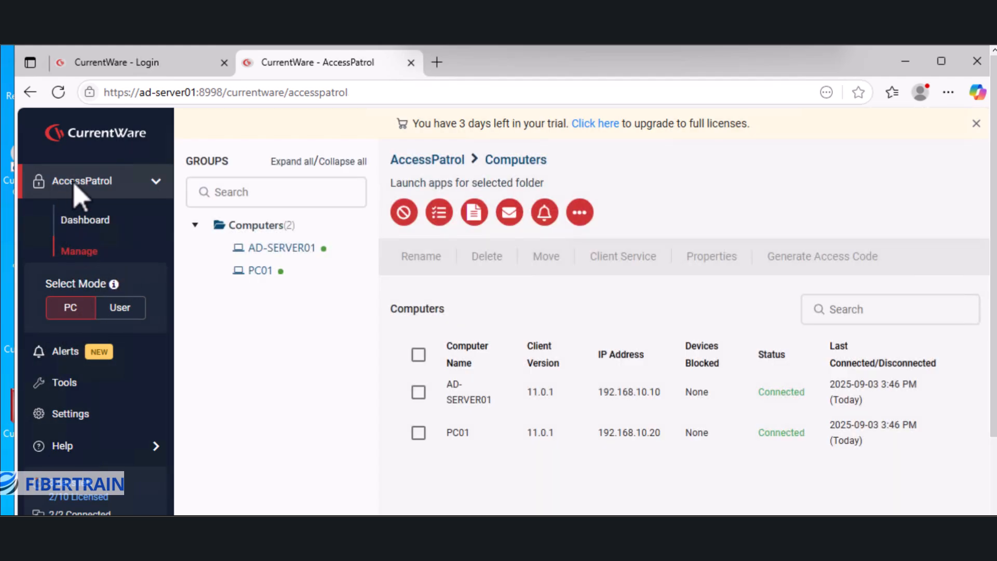
left_click(98, 222)
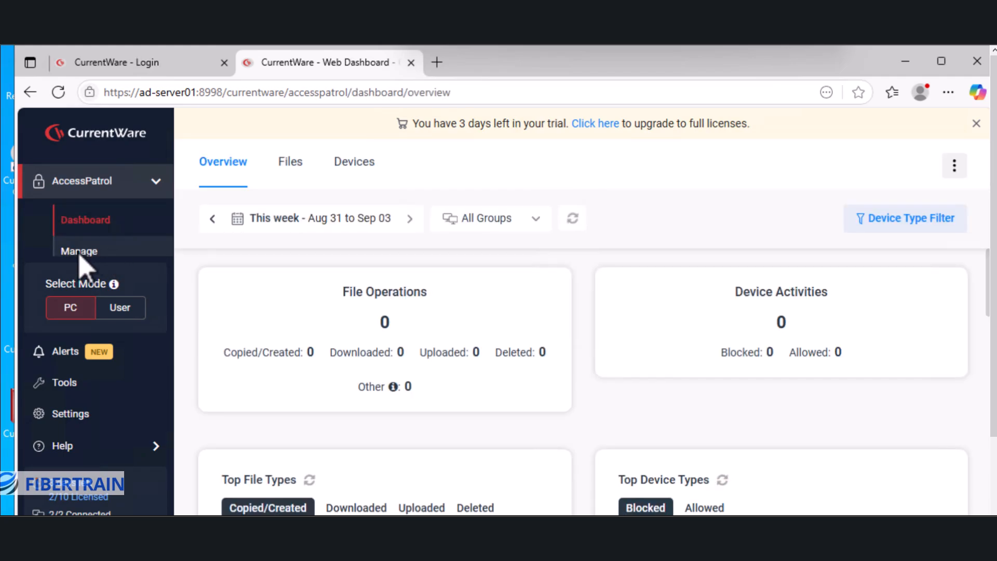
left_click(80, 252)
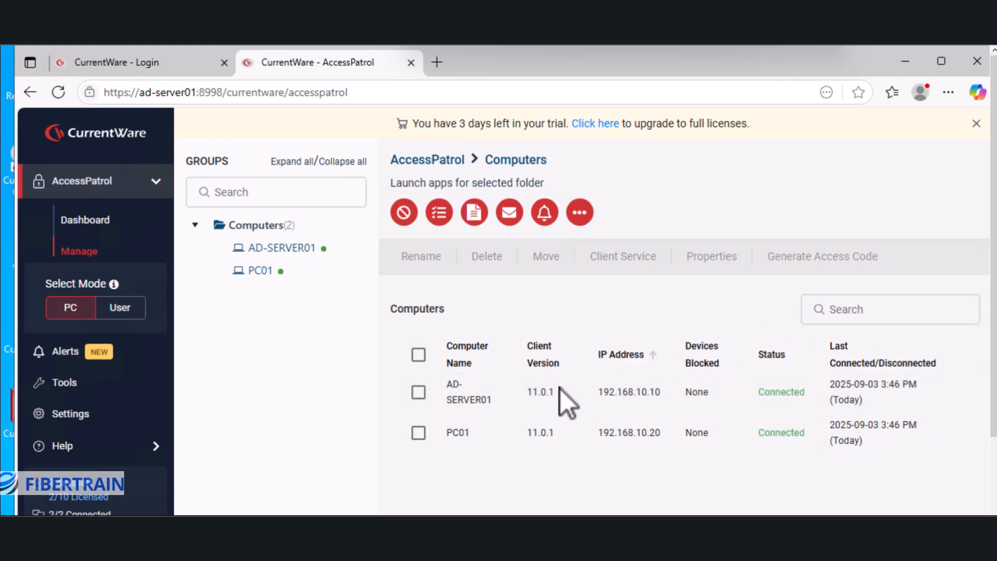
mouse_move(236, 229)
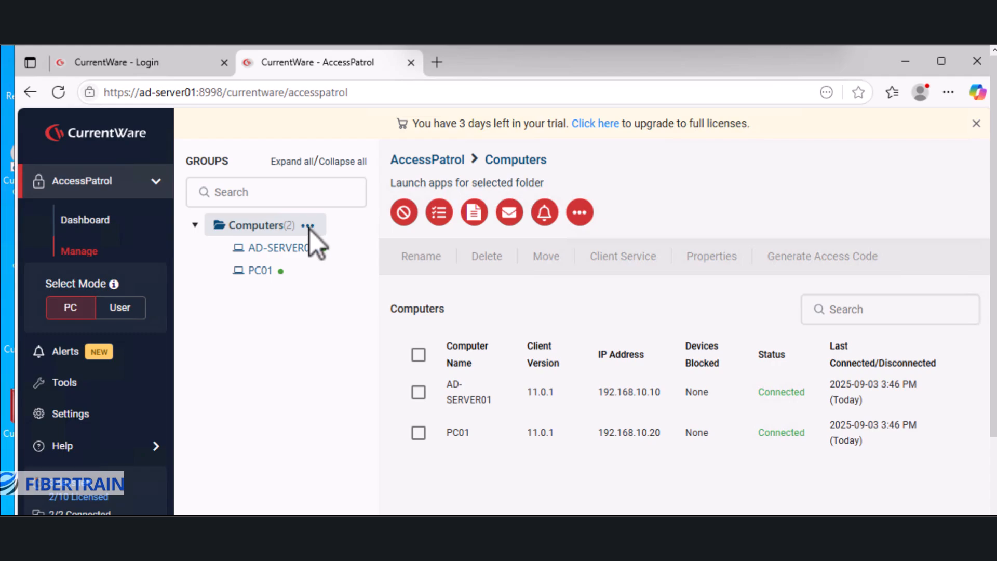
Add the HR, ICT and FINANCE groups under Computers.
left_click(308, 227)
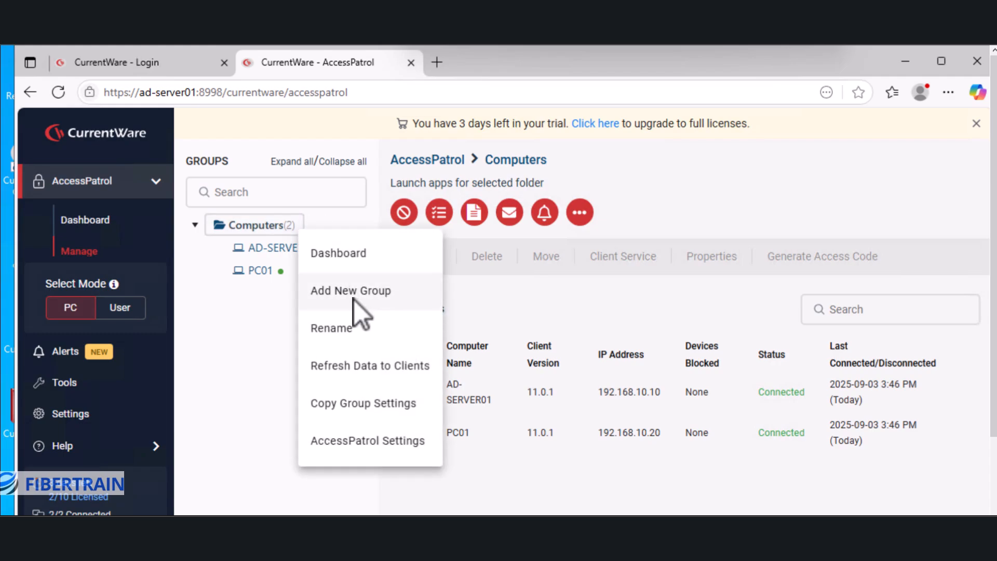
left_click(354, 301)
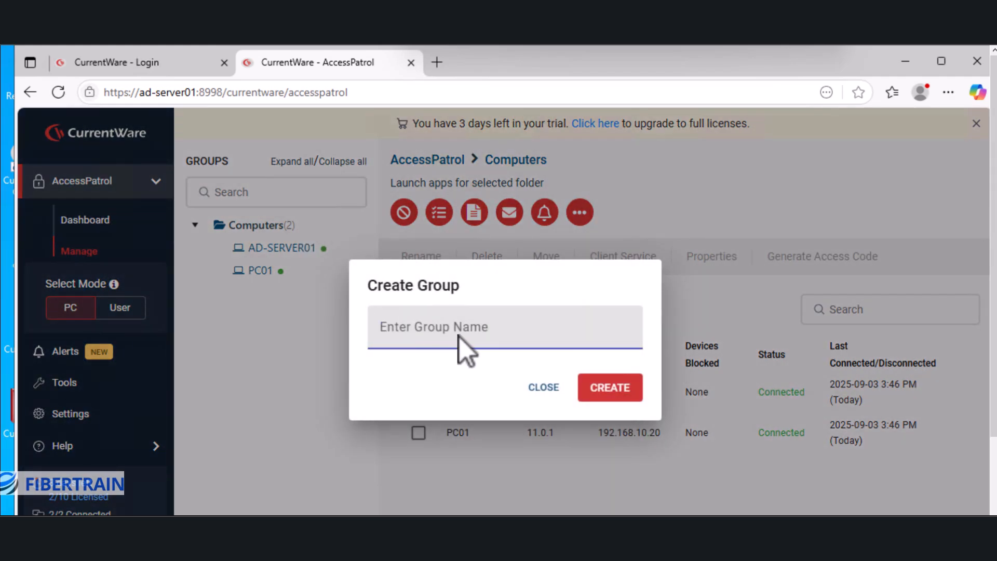
type("HR")
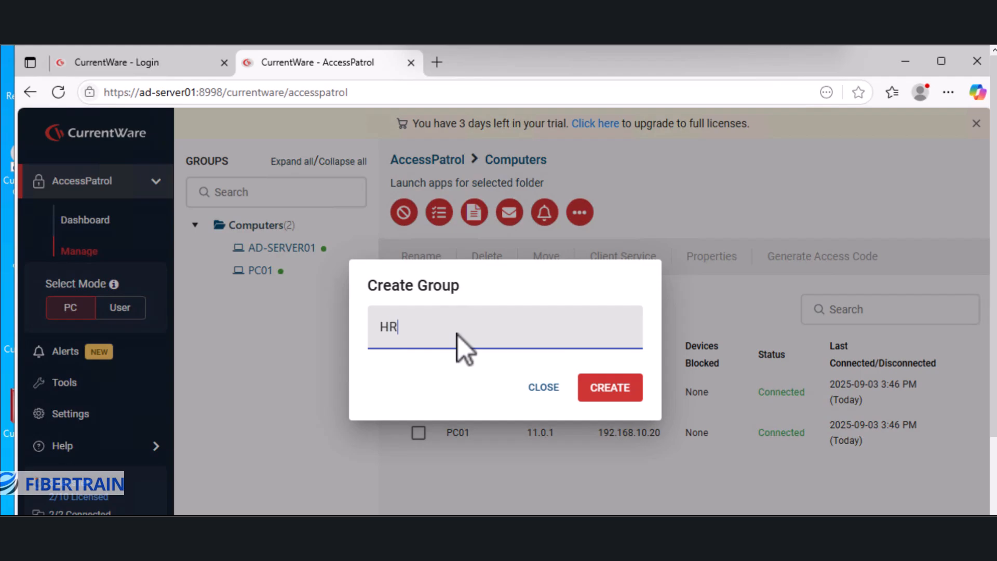
left_click(618, 396)
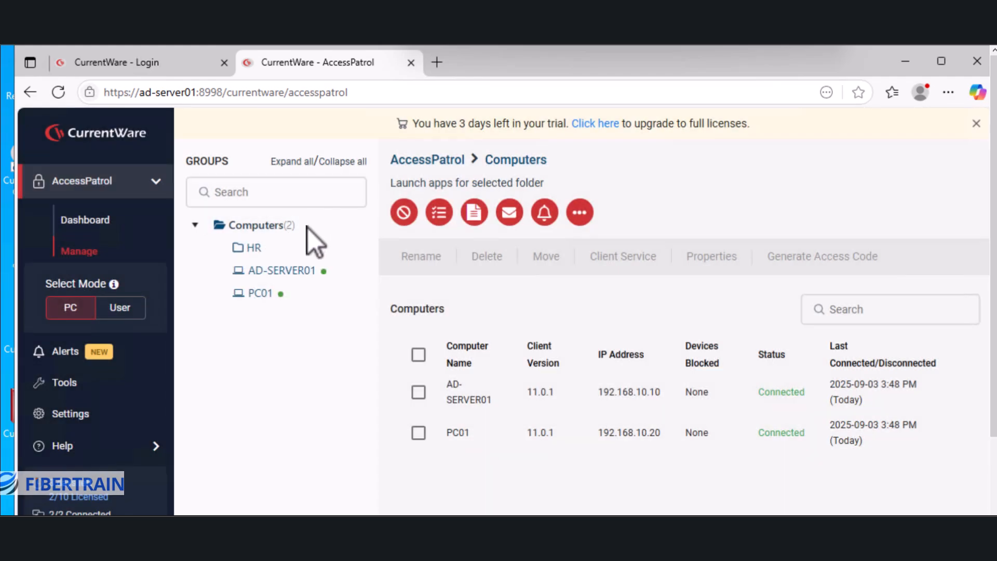
left_click(308, 226)
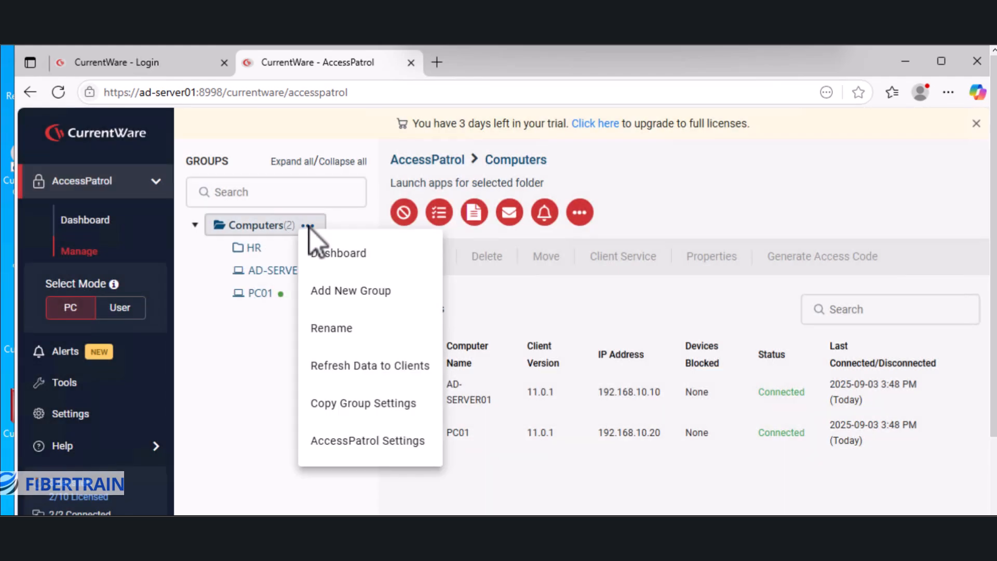
left_click(351, 292)
type("ICT")
key("Return")
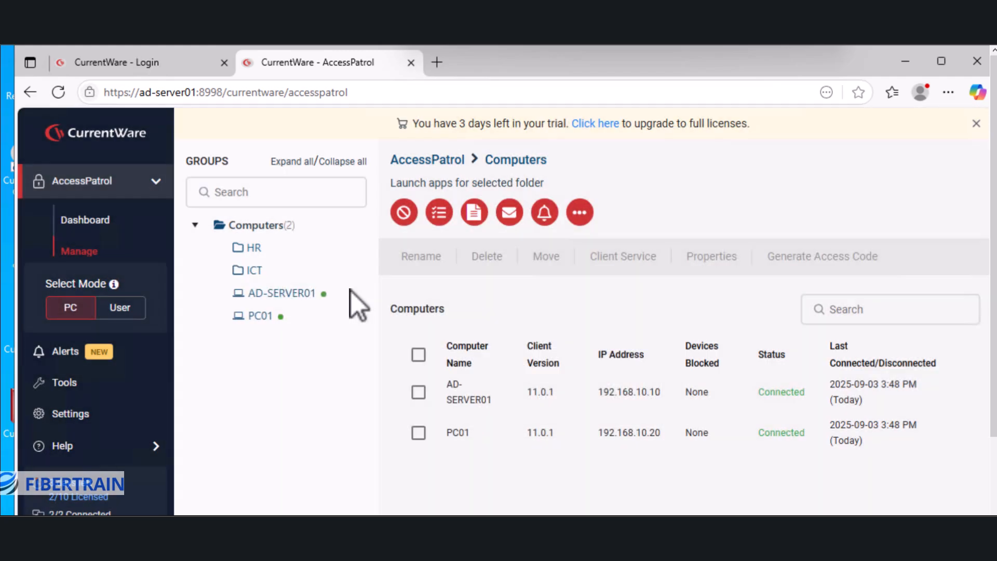
left_click(312, 229)
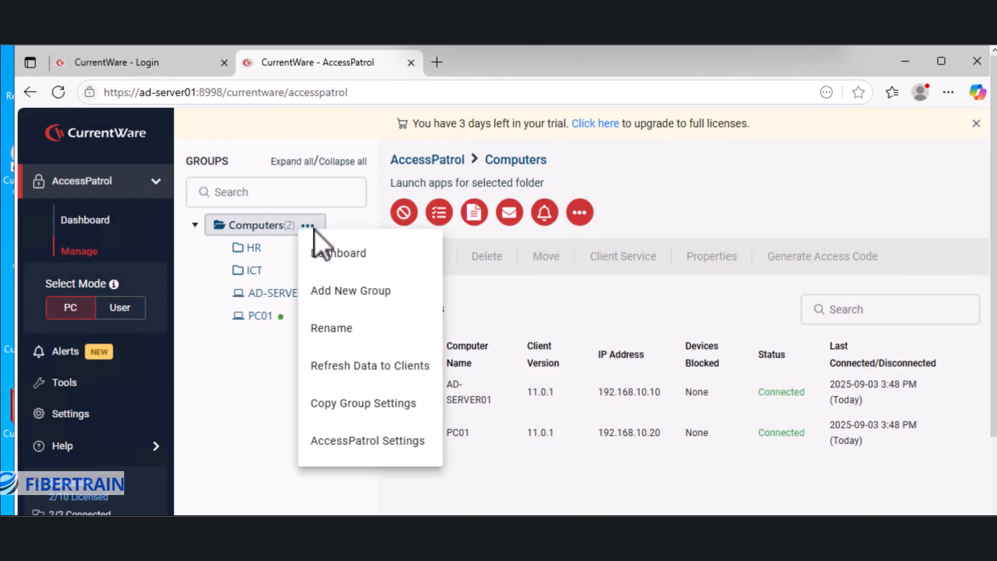
left_click(361, 294)
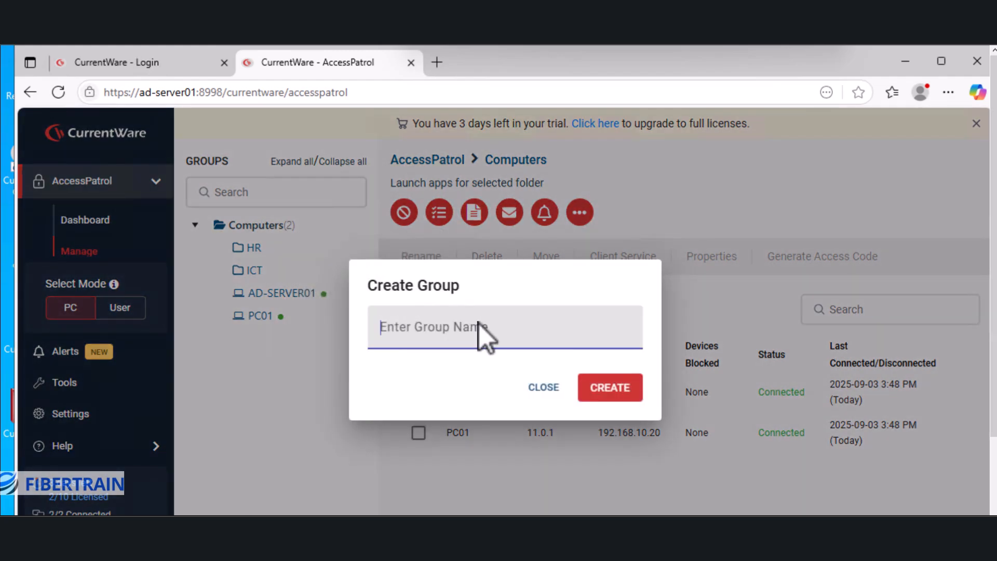
type("FINA")
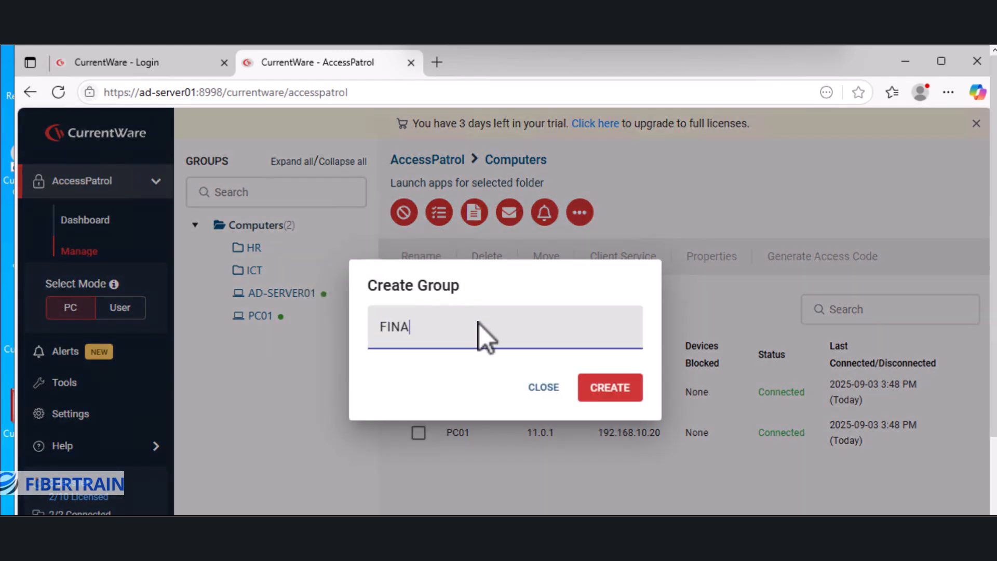
type("NCE")
key("Return")
Add the SALES and SERVERS groups under Computers.
mouse_move(305, 229)
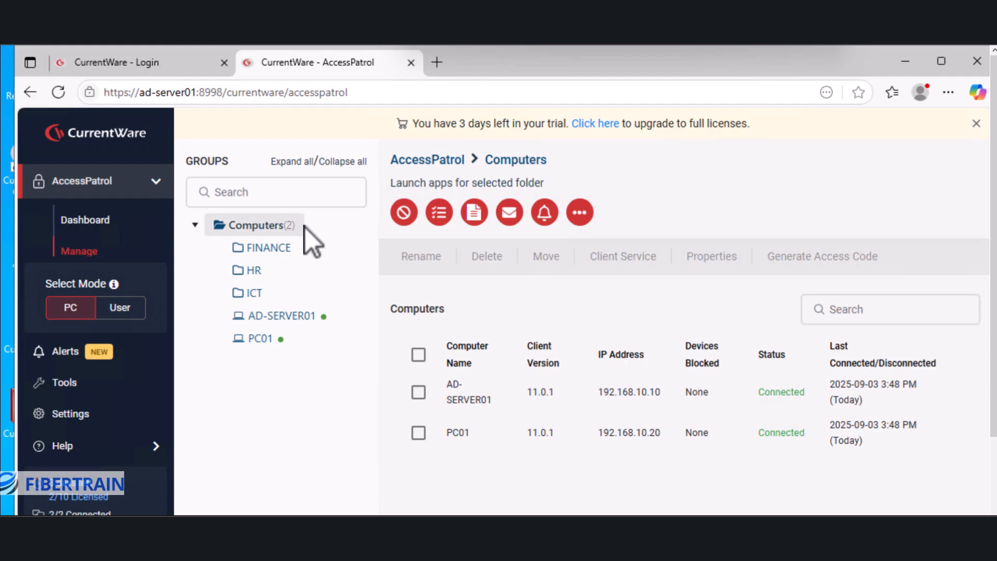
left_click(315, 226)
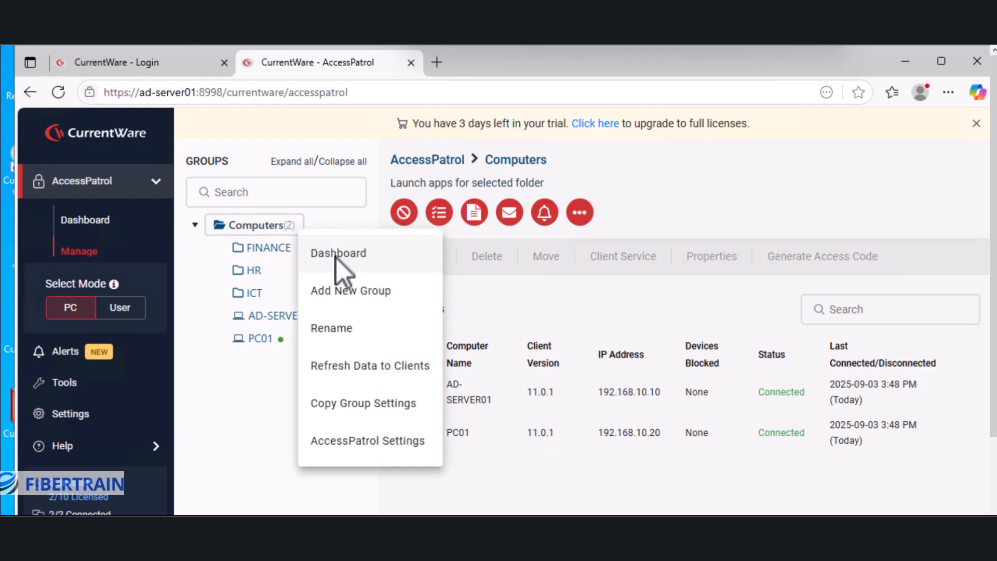
left_click(351, 294)
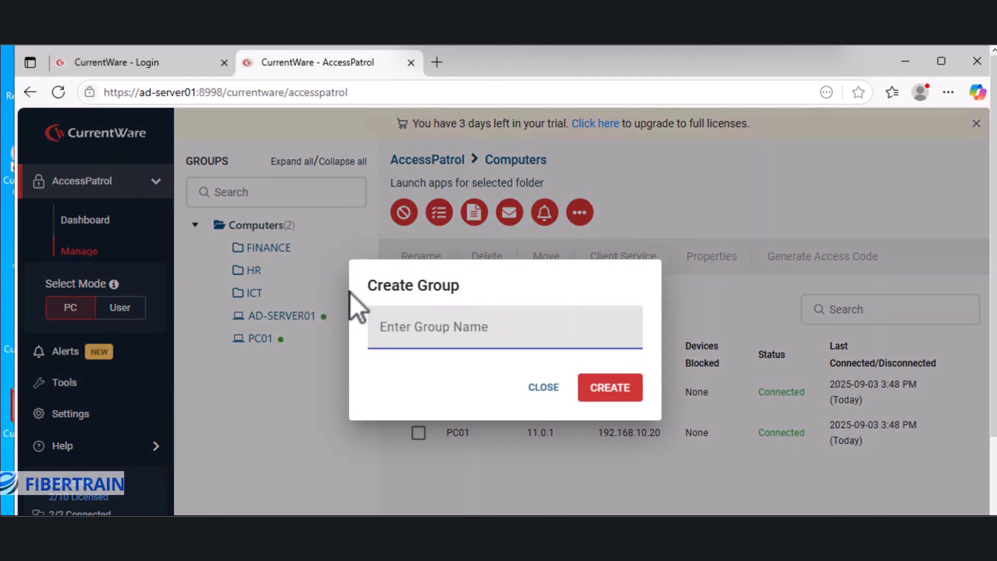
type("SALES")
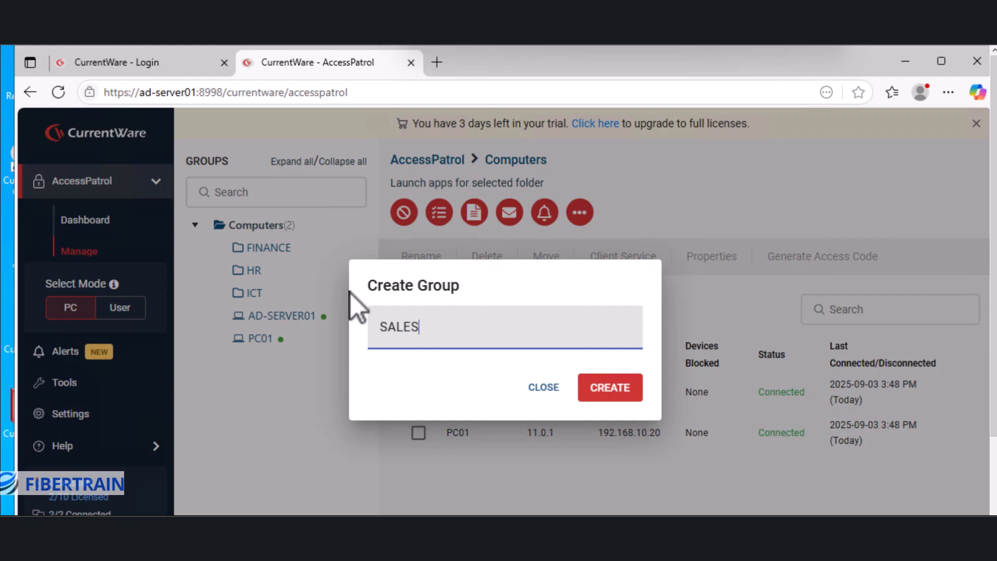
left_click(601, 392)
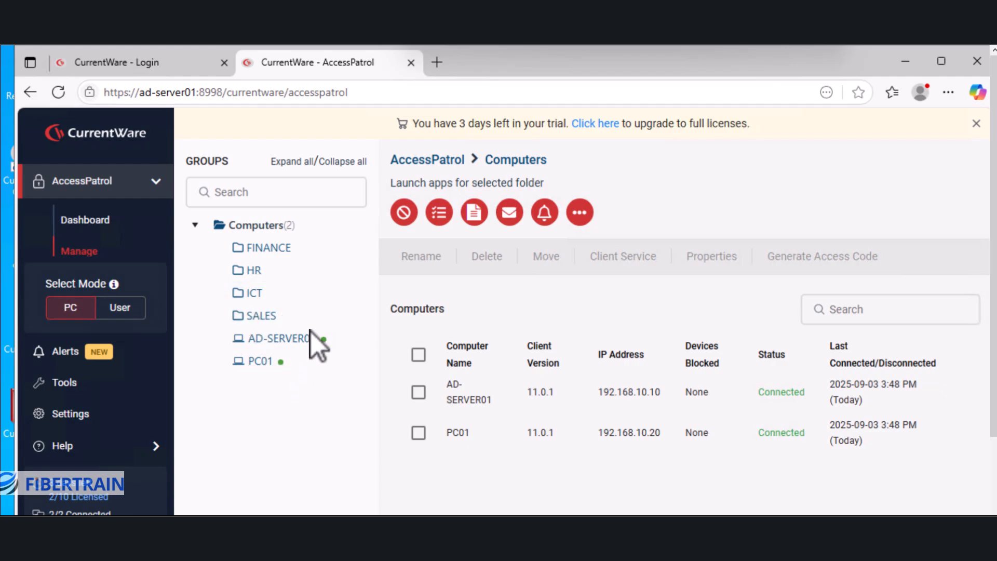
left_click(308, 227)
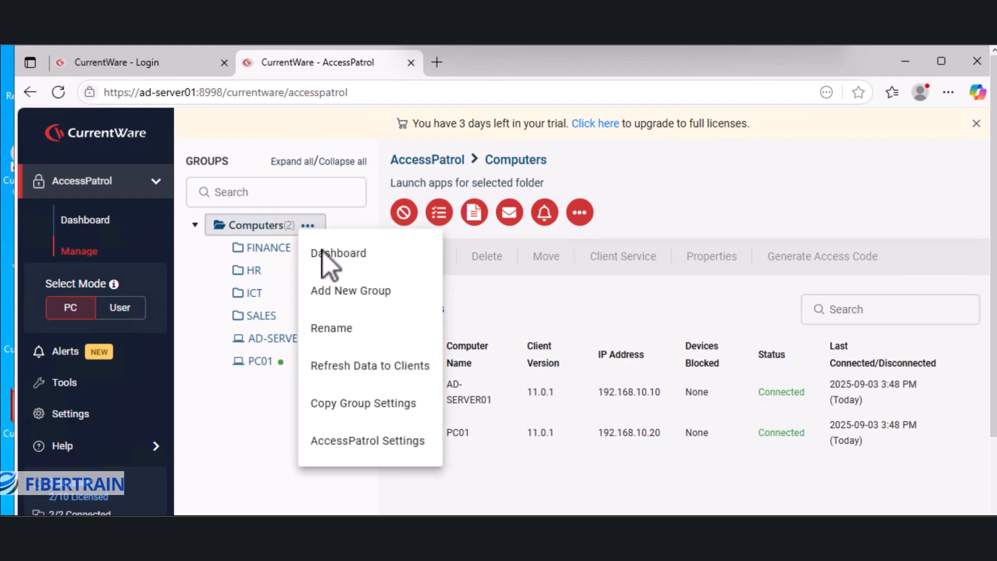
left_click(351, 294)
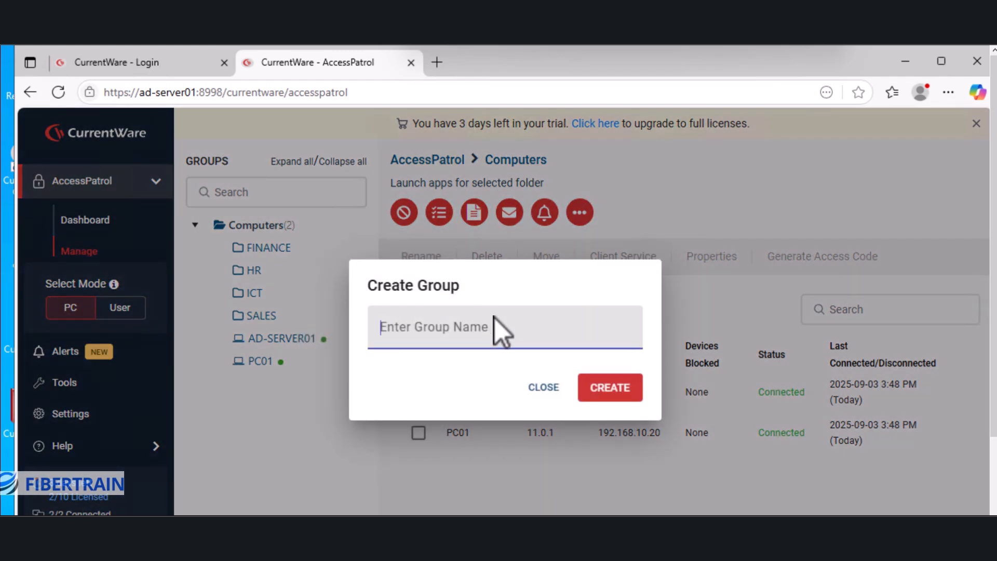
type("SERVERS")
left_click(600, 398)
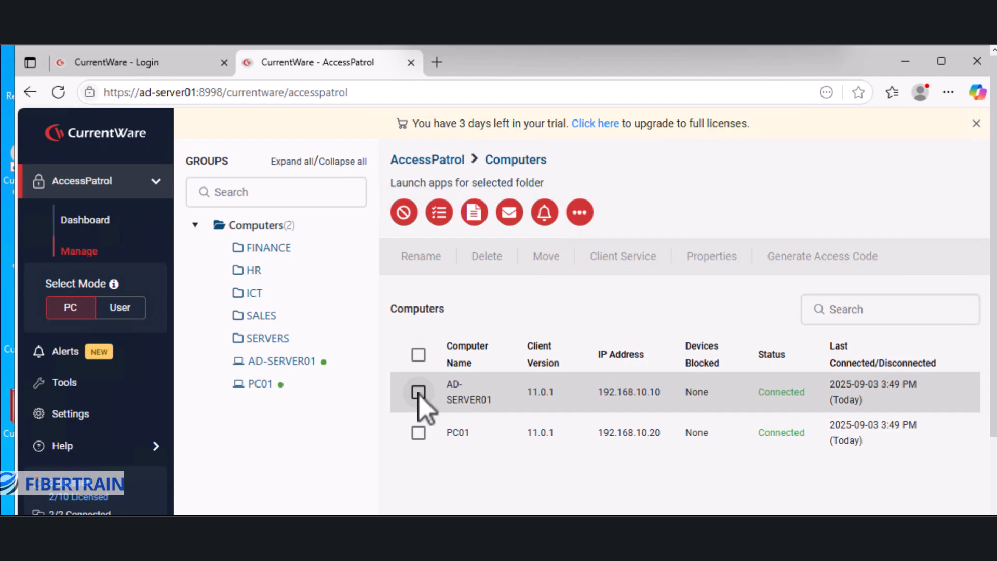
Move AD-SERVER01 into the SERVERS group and confirm it is listed there.
left_click(419, 392)
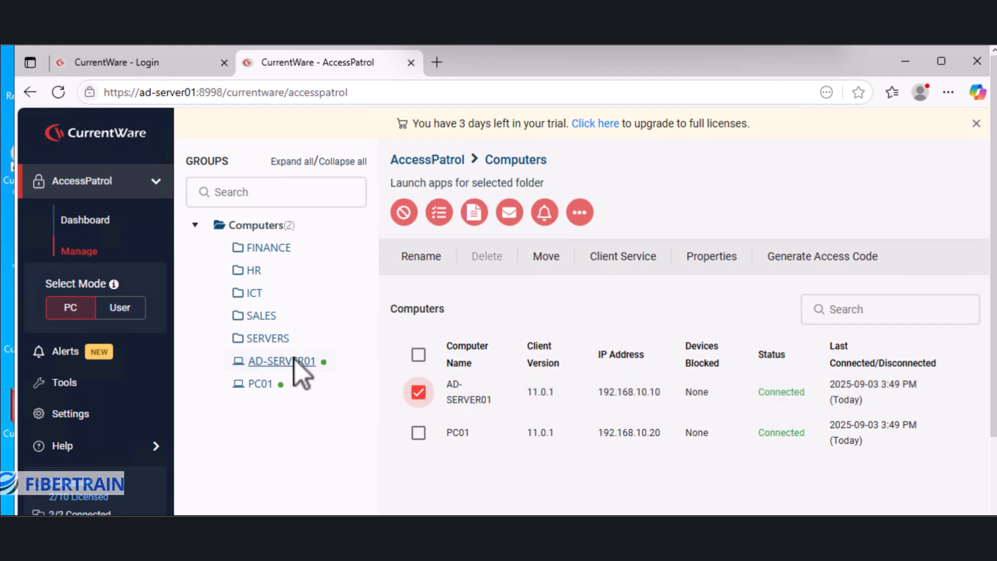
left_click(543, 266)
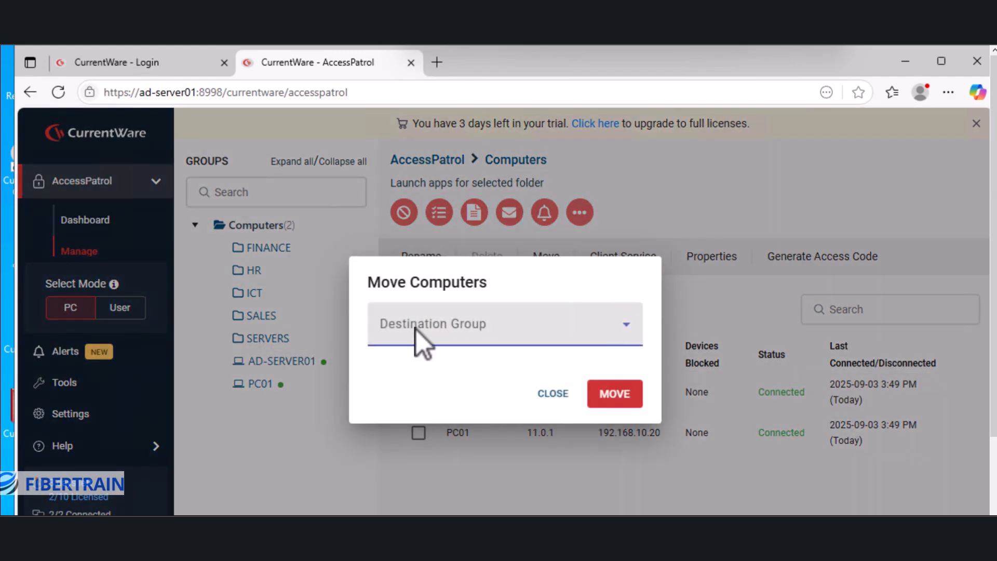
left_click(624, 326)
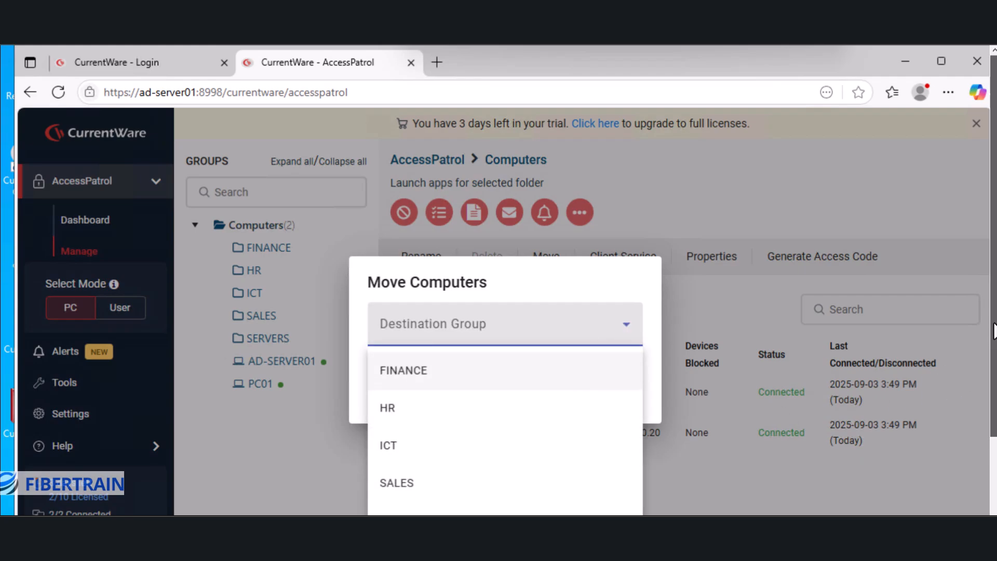
left_click_drag(992, 335, 993, 364)
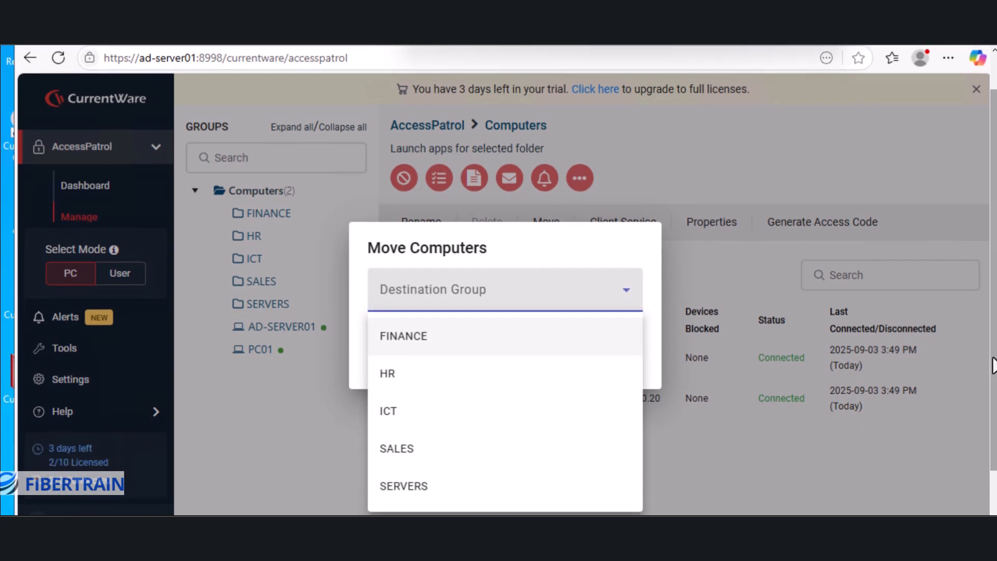
left_click(400, 485)
left_click(619, 363)
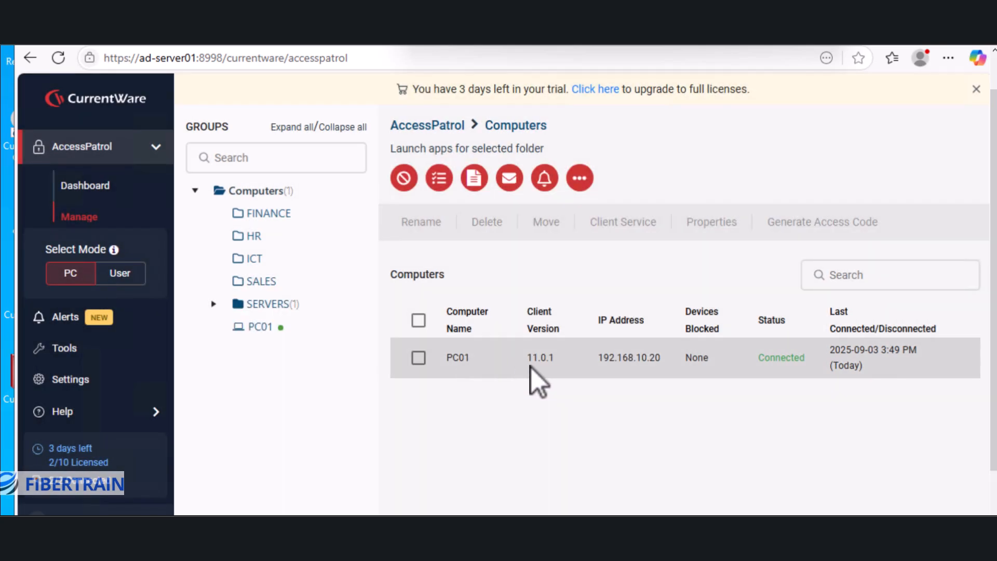
left_click(267, 307)
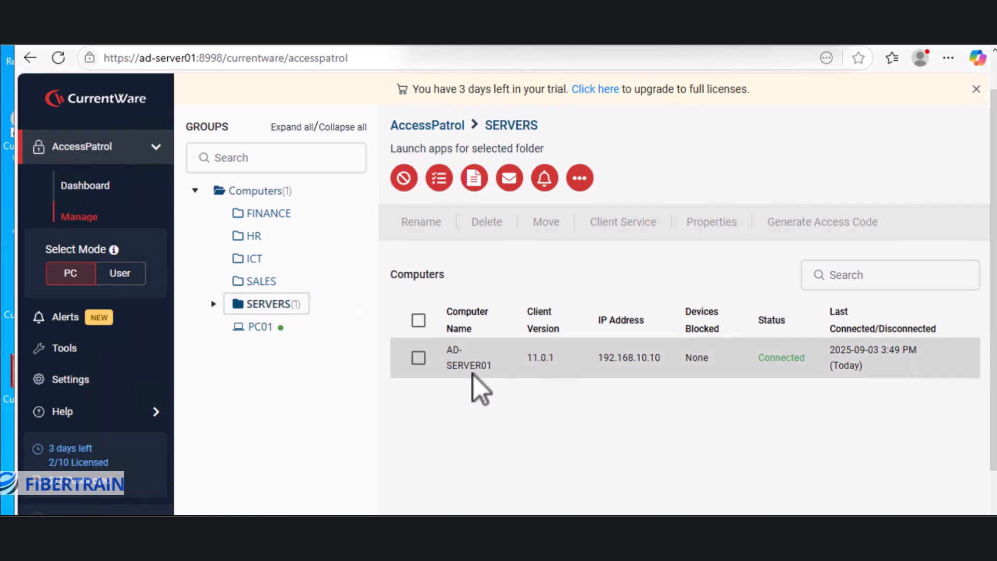
left_click(263, 193)
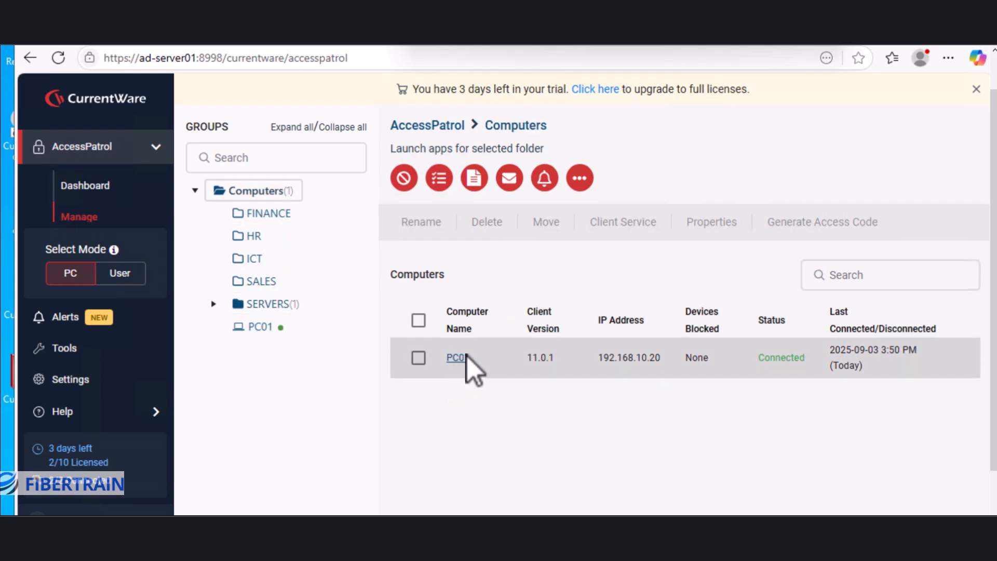
Move PC01 into the SALES group.
left_click(418, 358)
left_click(547, 229)
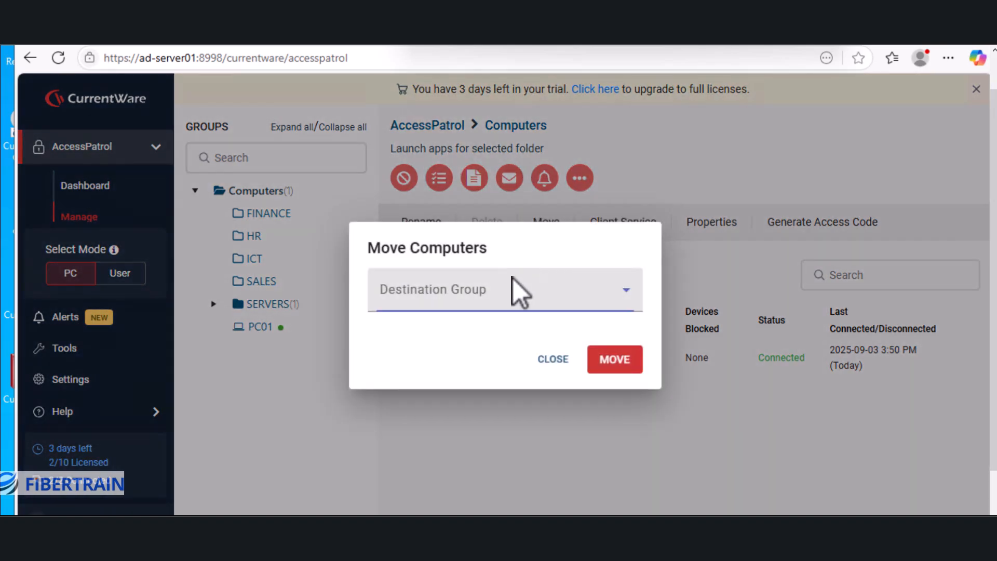
left_click(490, 291)
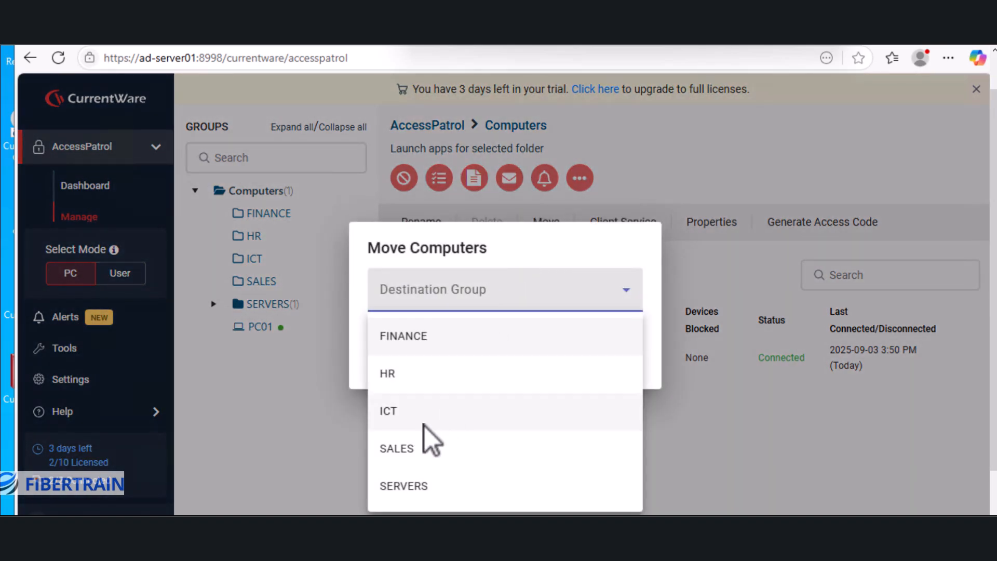
left_click(399, 450)
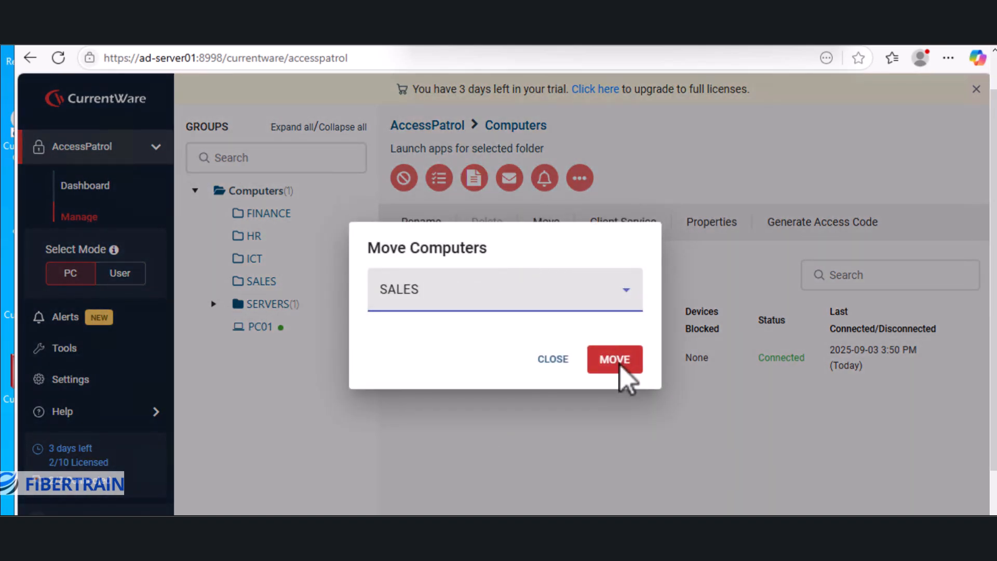
left_click(619, 363)
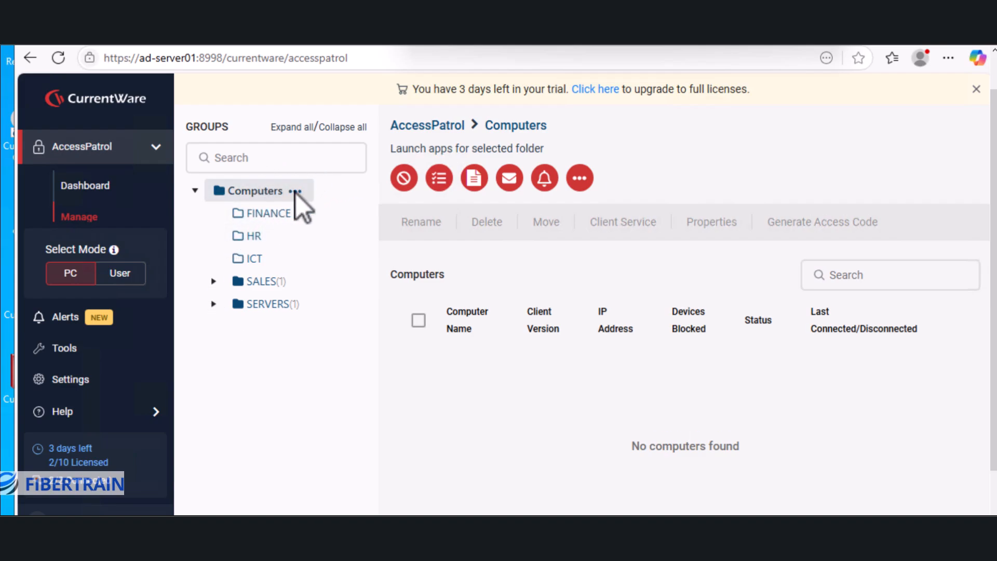
left_click(296, 192)
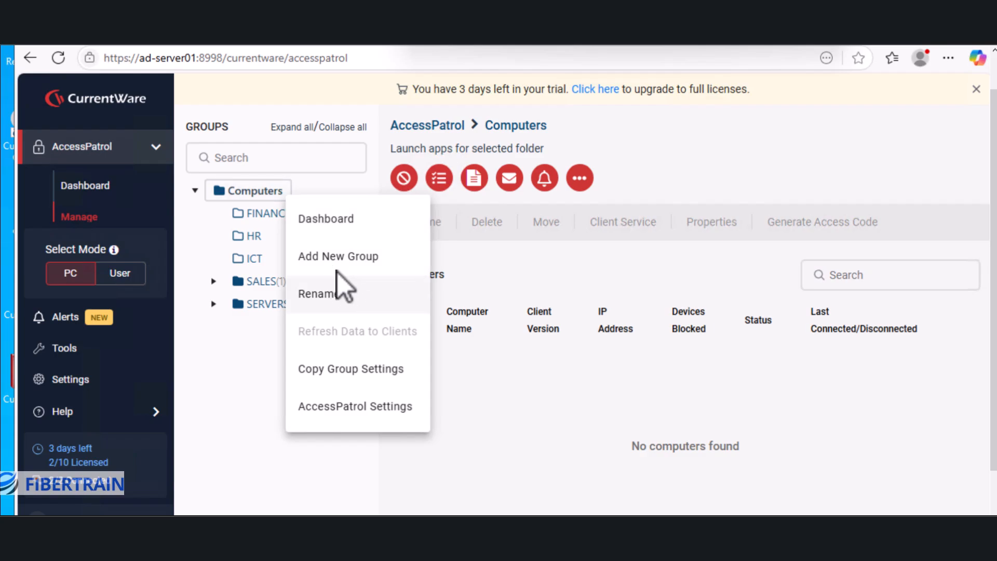
left_click(502, 422)
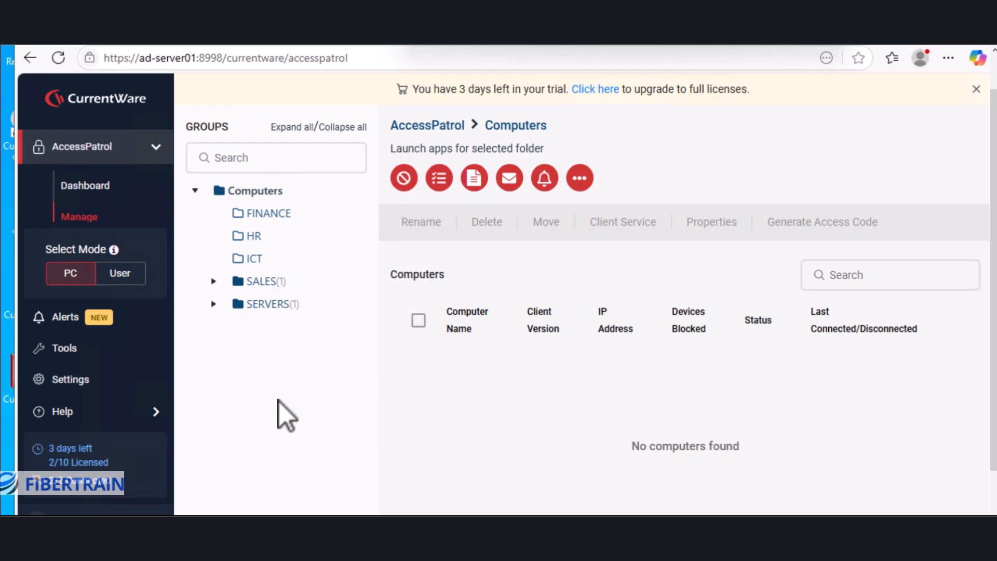